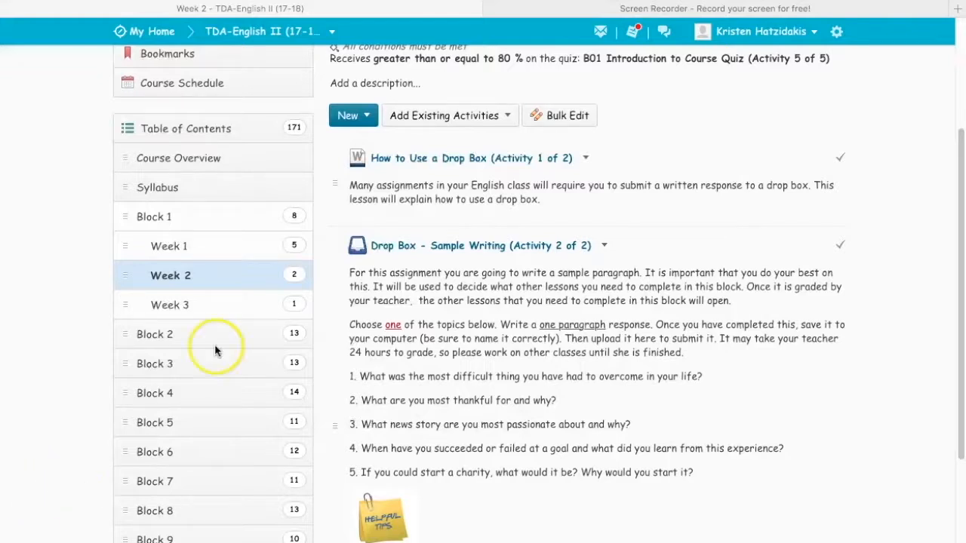
# Open the Sample Writing drop box in Week 2 and review the criteria of its paragraph rubric
pyautogui.click(441, 246)
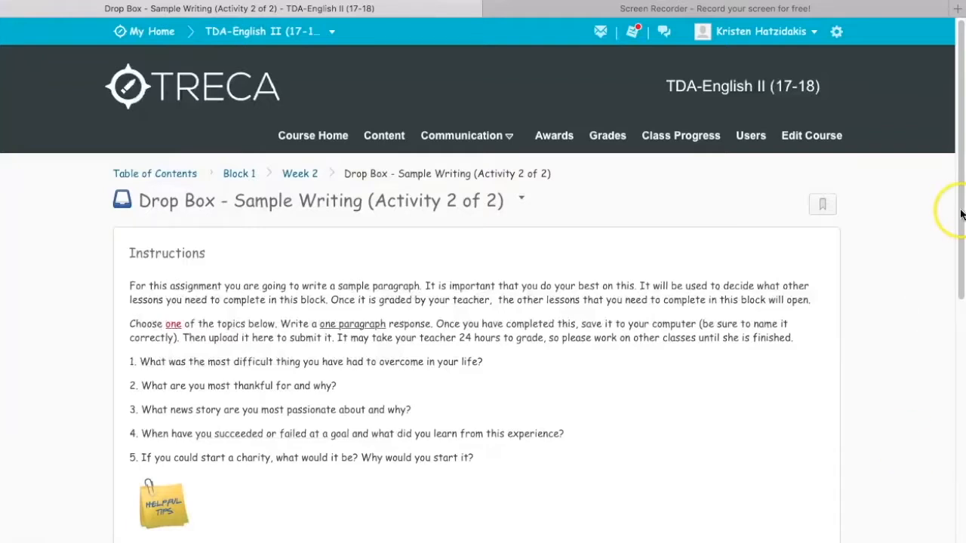
pyautogui.scroll(-5, 951, 252)
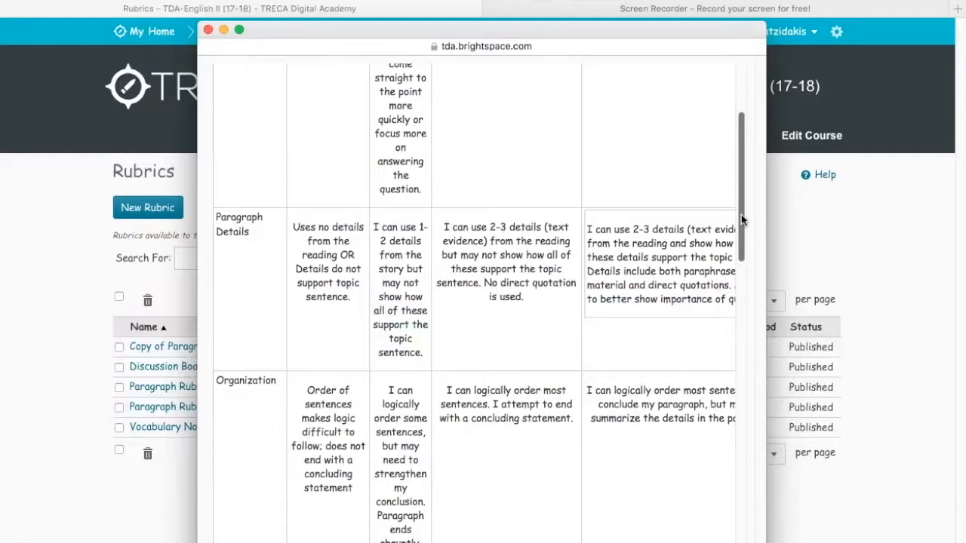
pyautogui.moveTo(741, 219); pyautogui.dragTo(744, 158)
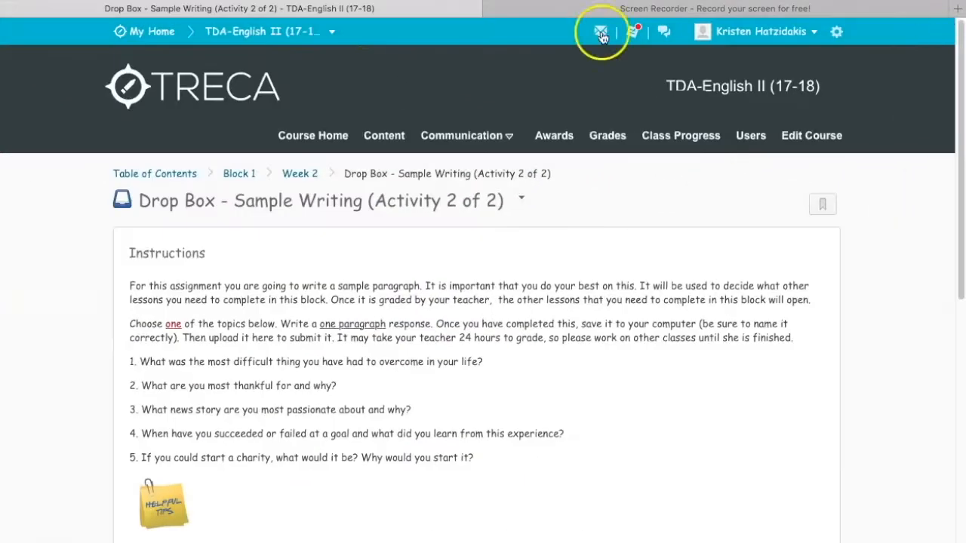
# Return to Week 2, open Week 3 of Block 1 and look through its writing lessons
pyautogui.click(307, 183)
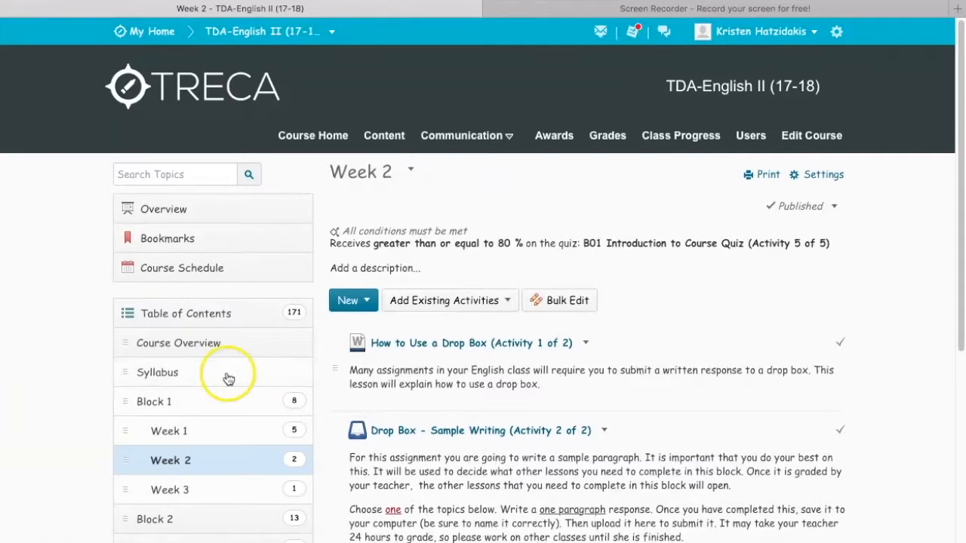
pyautogui.click(189, 493)
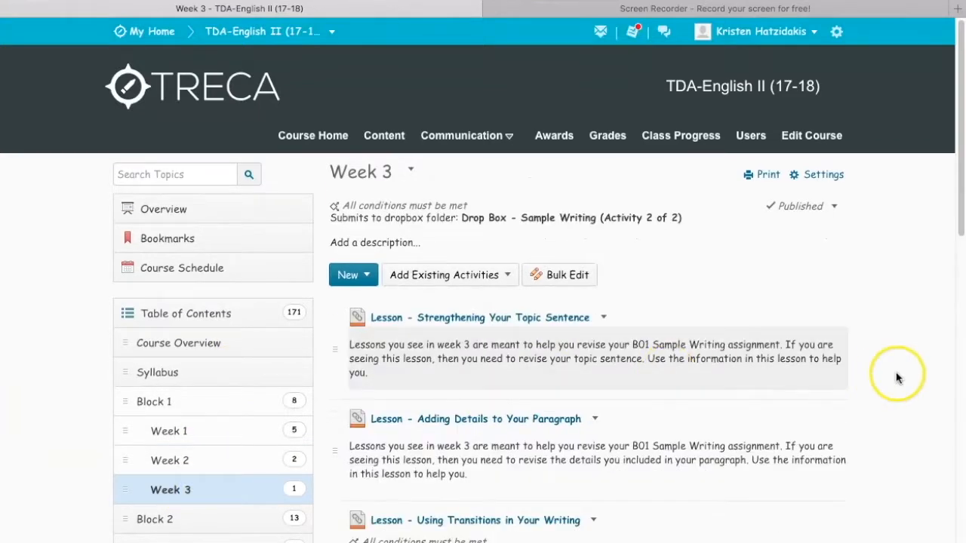
pyautogui.scroll(-2, 895, 379)
pyautogui.scroll(-2, 897, 377)
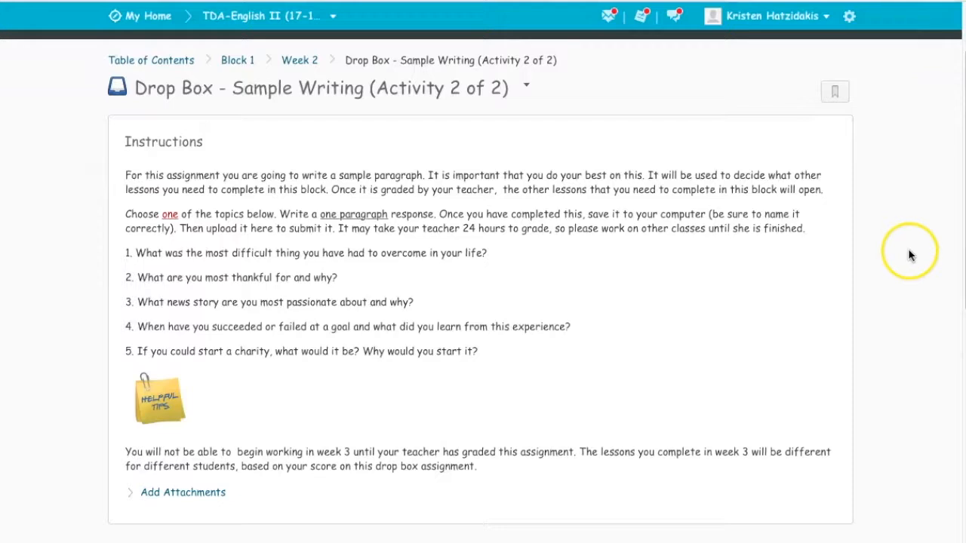
# Browse the learning objectives under Writing, Writing 2 for the Sample Writing drop box, and close the list without adding any
pyautogui.scroll(-5, 908, 256)
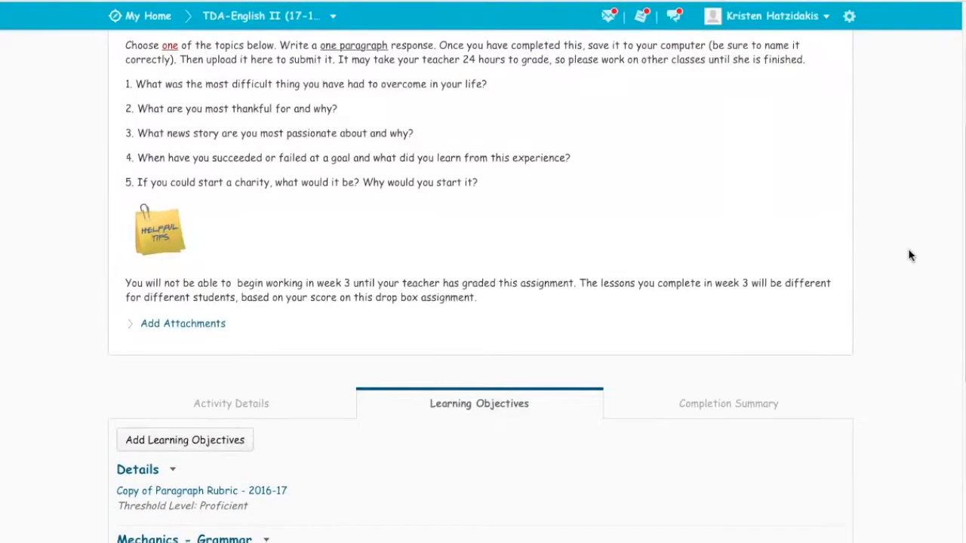
pyautogui.scroll(-1, 910, 252)
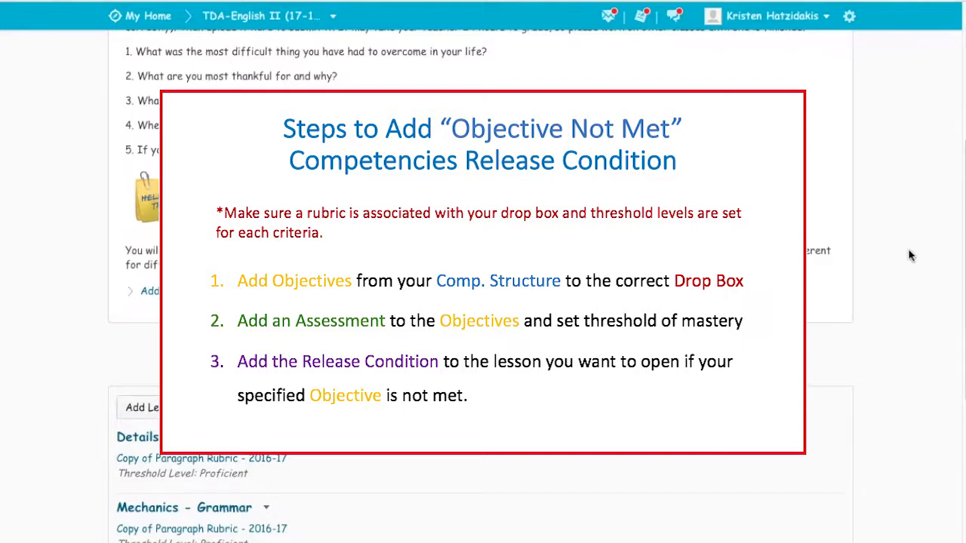
pyautogui.scroll(-1, 909, 255)
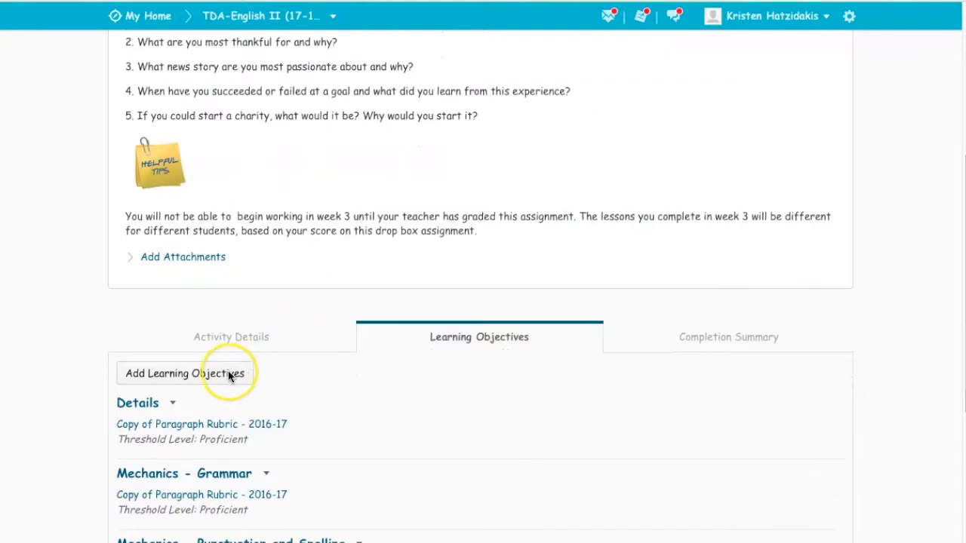
pyautogui.click(230, 376)
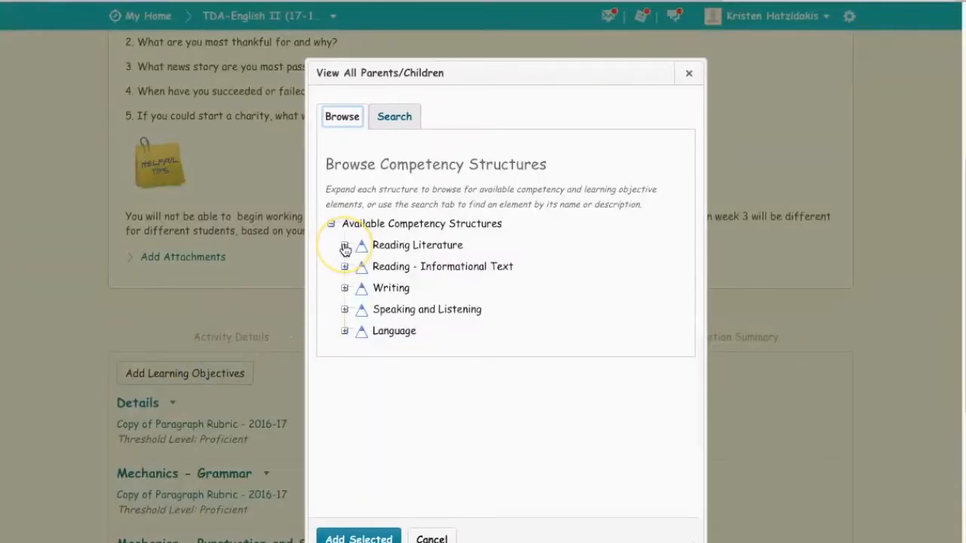
pyautogui.click(344, 289)
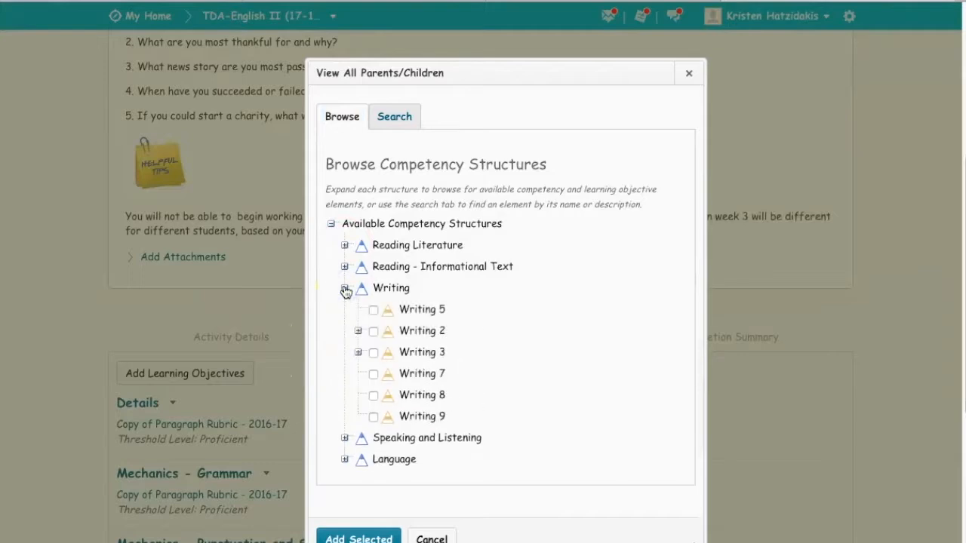
pyautogui.click(358, 331)
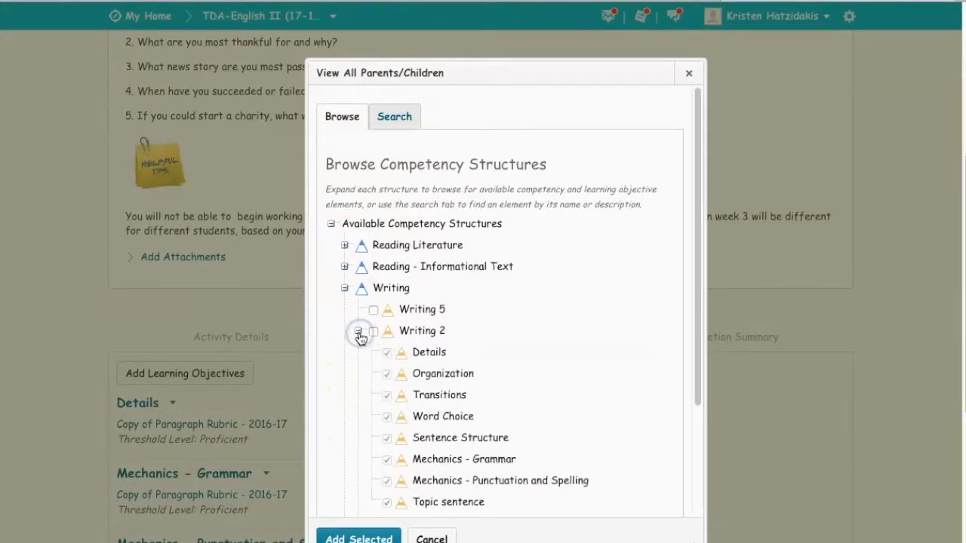
pyautogui.click(442, 360)
pyautogui.click(431, 537)
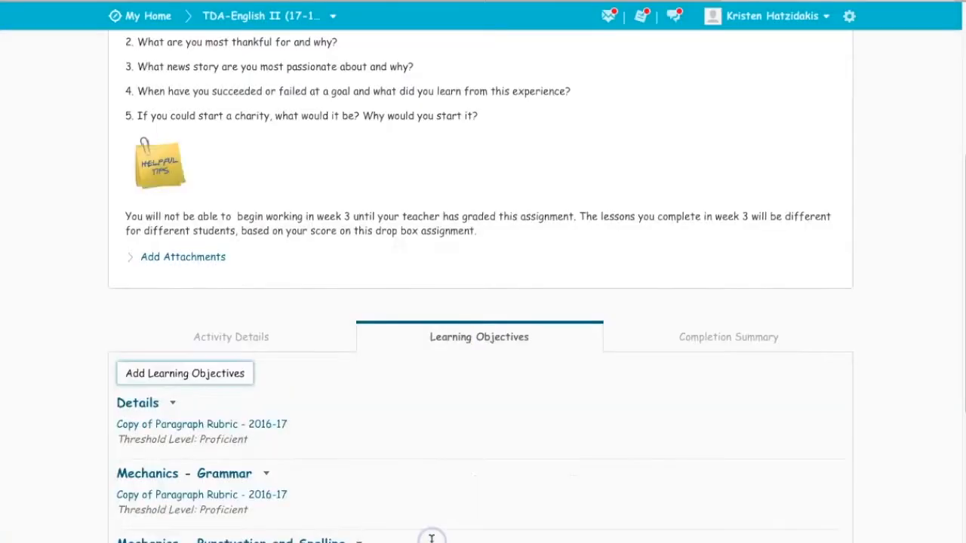
# Edit the drop box's Details objective and start adding a new assessment to it
pyautogui.click(175, 405)
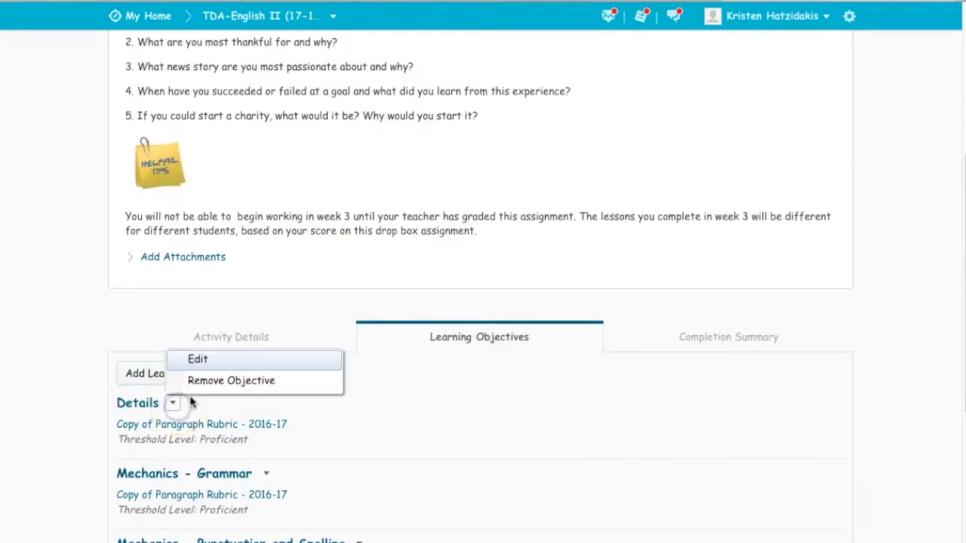
pyautogui.click(207, 360)
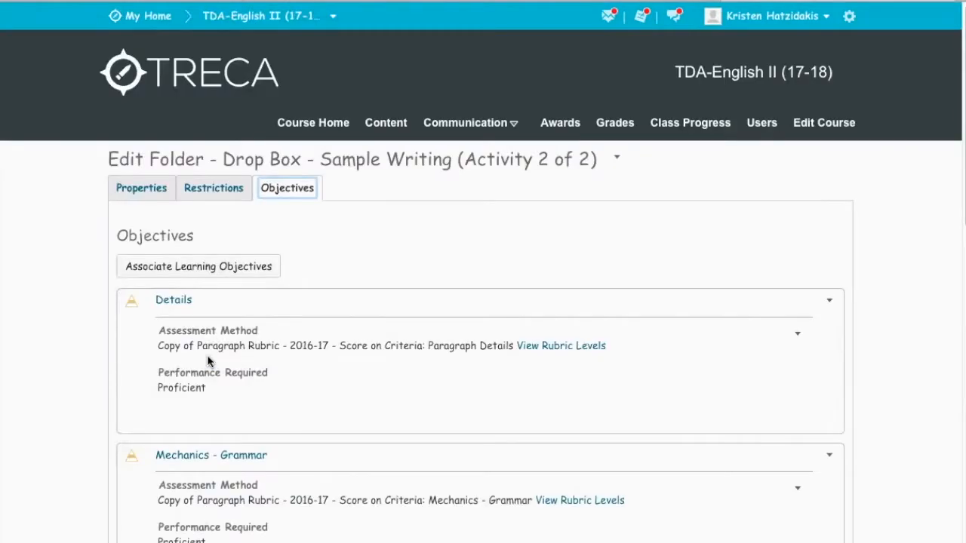
pyautogui.click(796, 335)
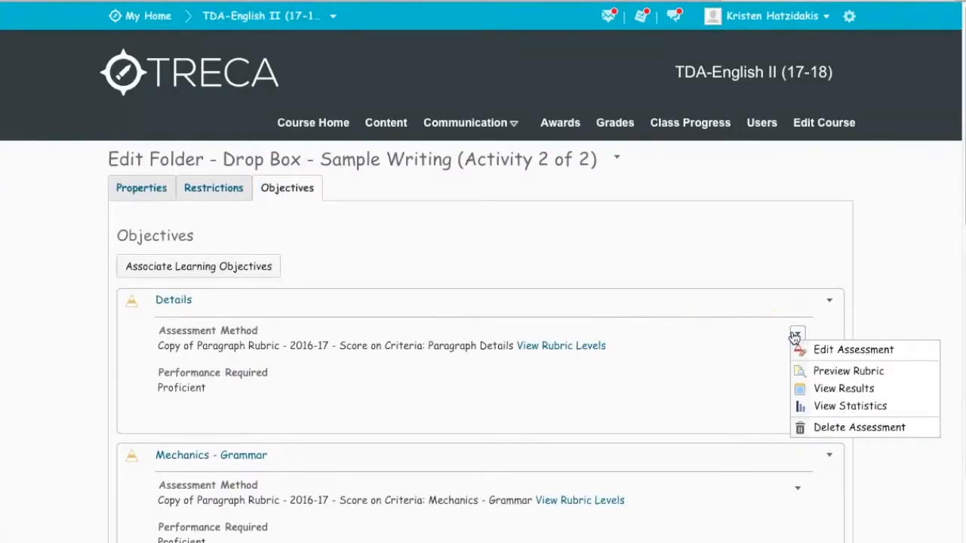
pyautogui.click(829, 301)
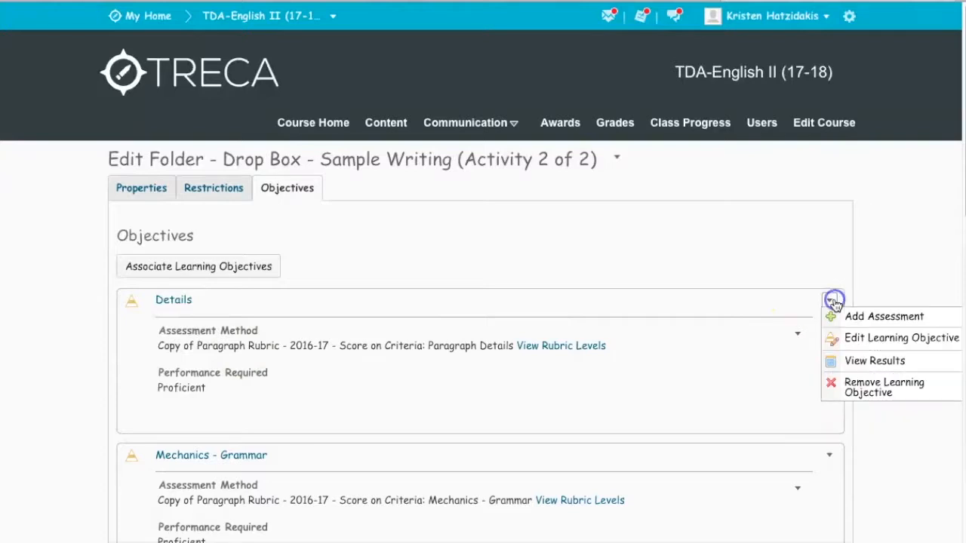
pyautogui.click(845, 317)
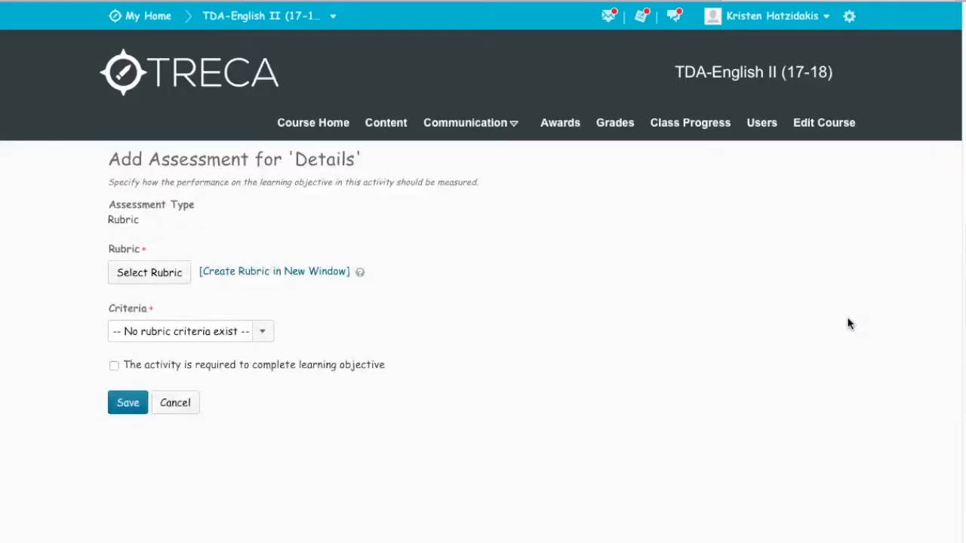
# Assign Copy of Paragraph Rubric - 2016-17 to the Details assessment with Paragraph Details as the criteria
pyautogui.click(164, 271)
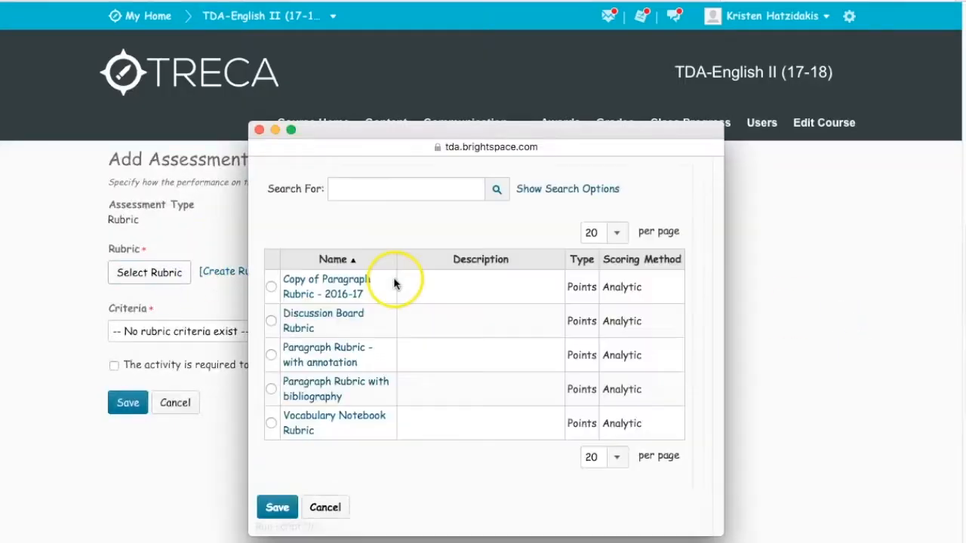
pyautogui.click(271, 287)
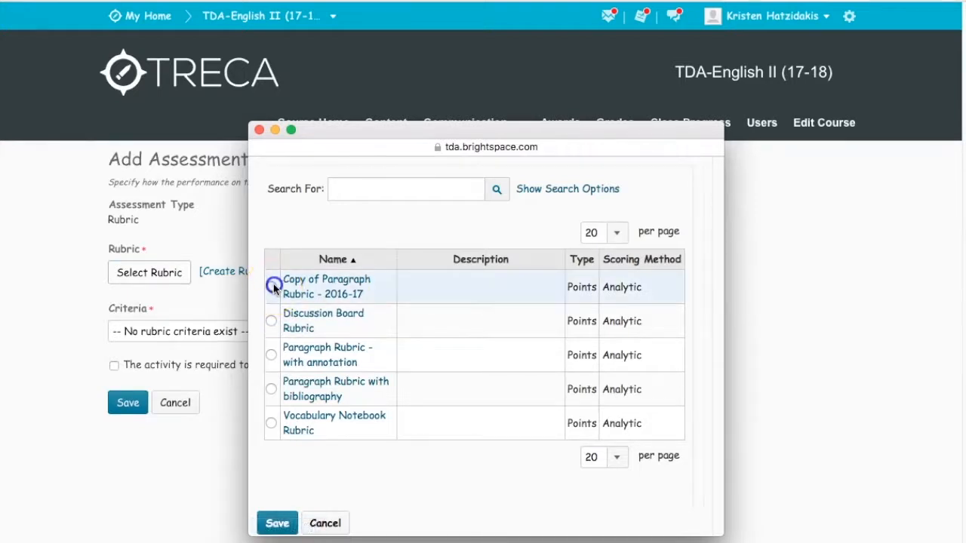
pyautogui.click(277, 523)
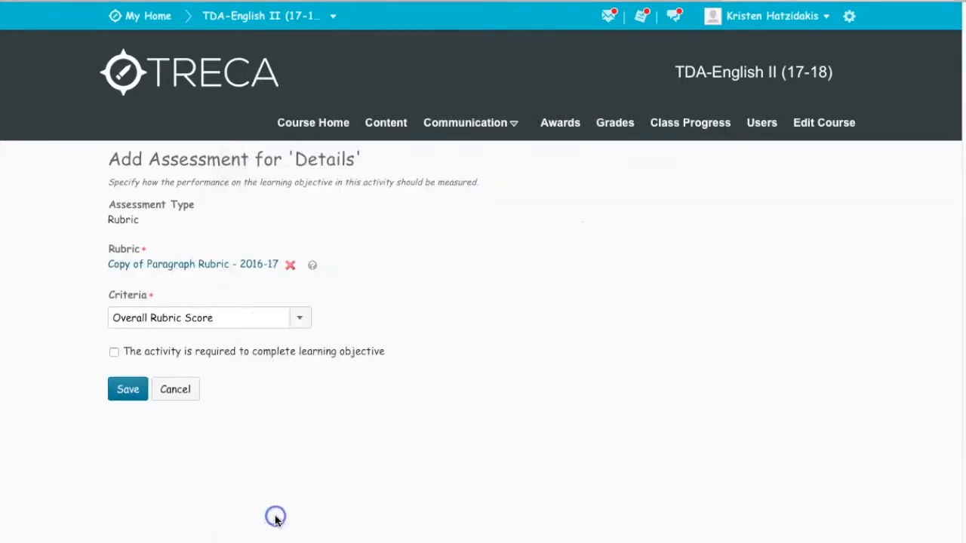
pyautogui.click(299, 318)
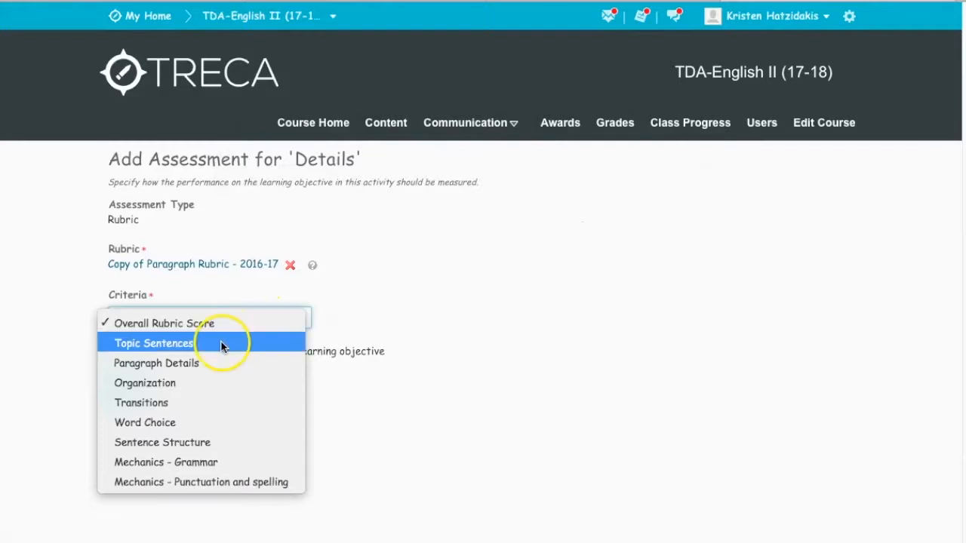
pyautogui.click(192, 369)
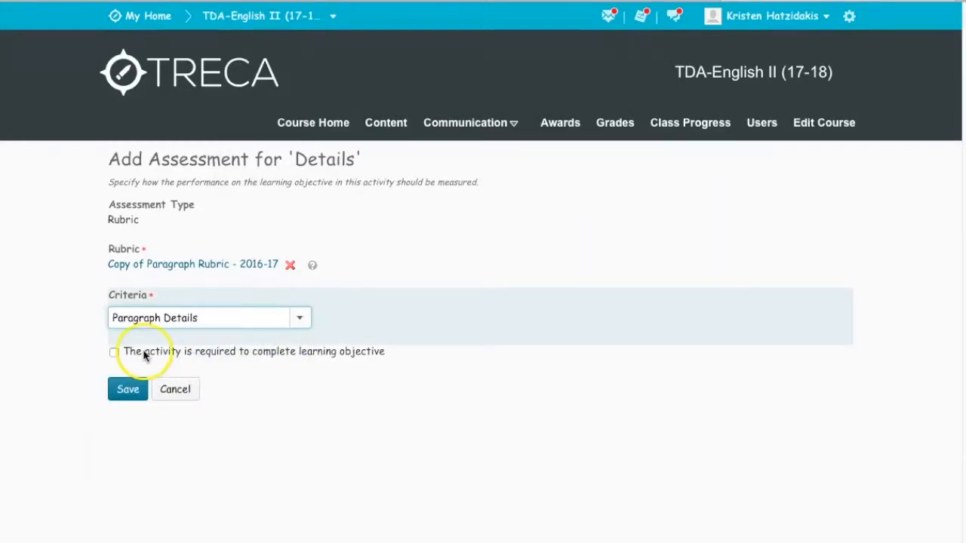
# Make the activity required to complete the learning objective with a Proficient threshold, and cancel the new assessment
pyautogui.click(113, 354)
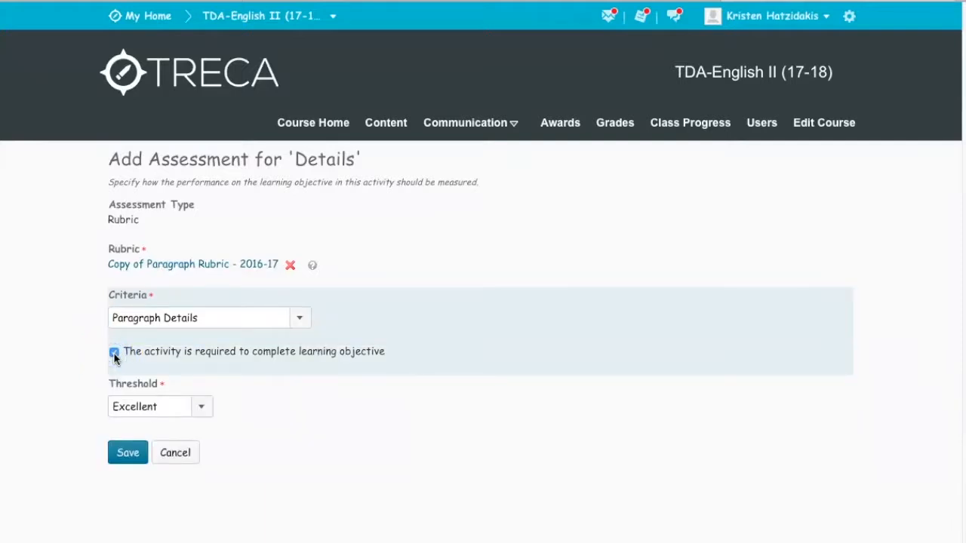
pyautogui.click(201, 408)
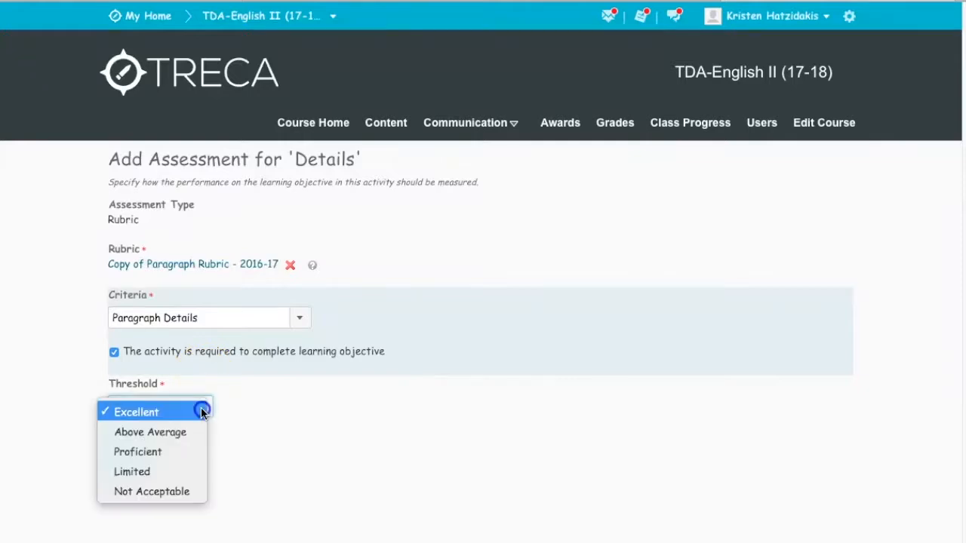
pyautogui.click(151, 452)
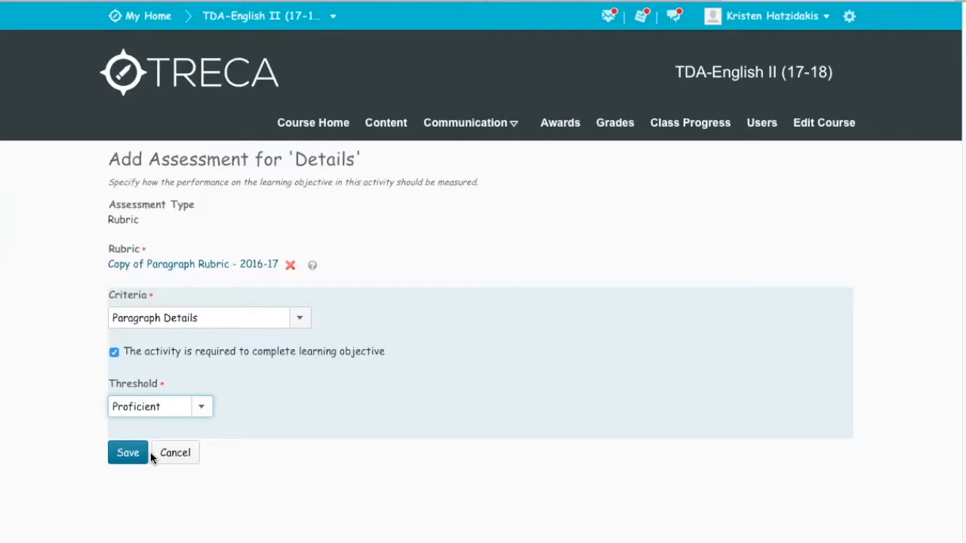
pyautogui.click(180, 454)
pyautogui.click(633, 298)
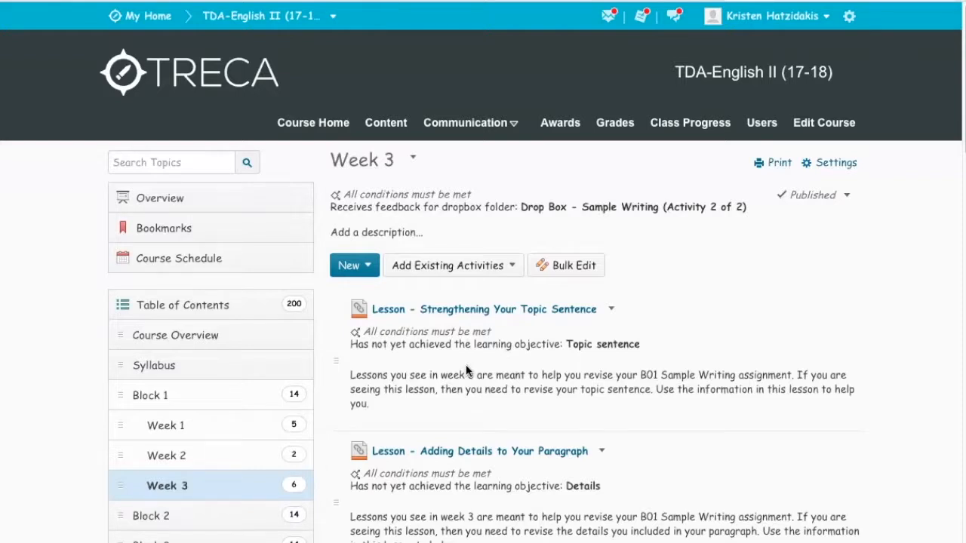
# Open the Week 3 lesson Adding Details to Your Paragraph and go to its activity details
pyautogui.click(226, 490)
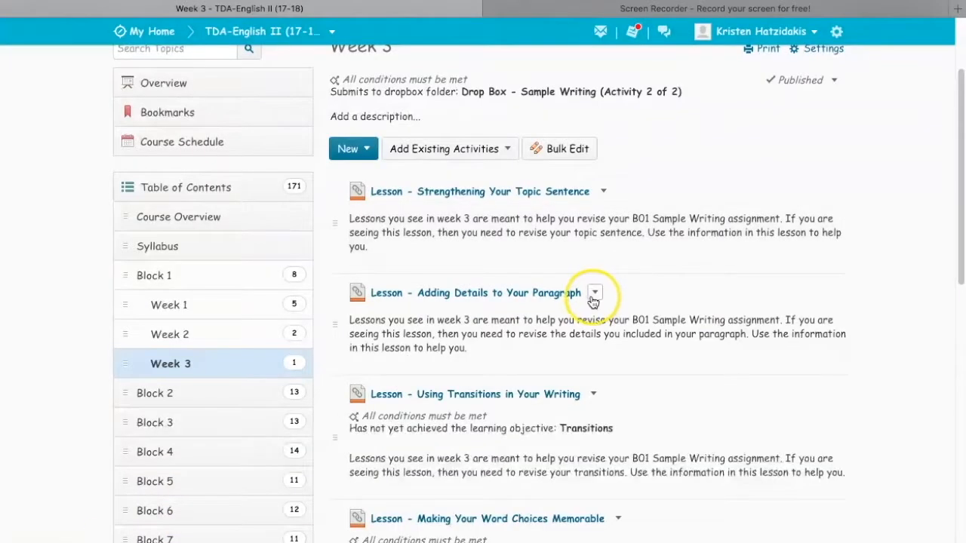
pyautogui.click(541, 294)
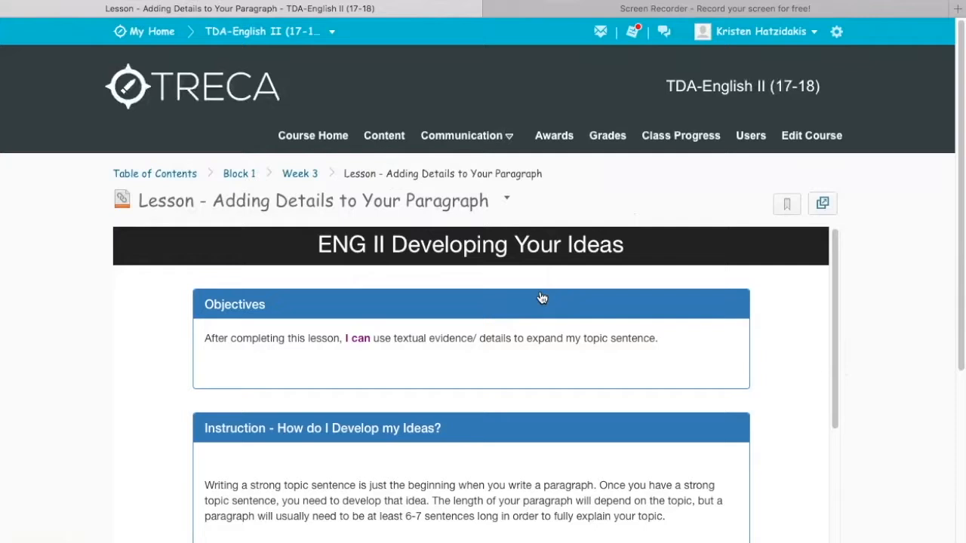
pyautogui.scroll(-10, 542, 294)
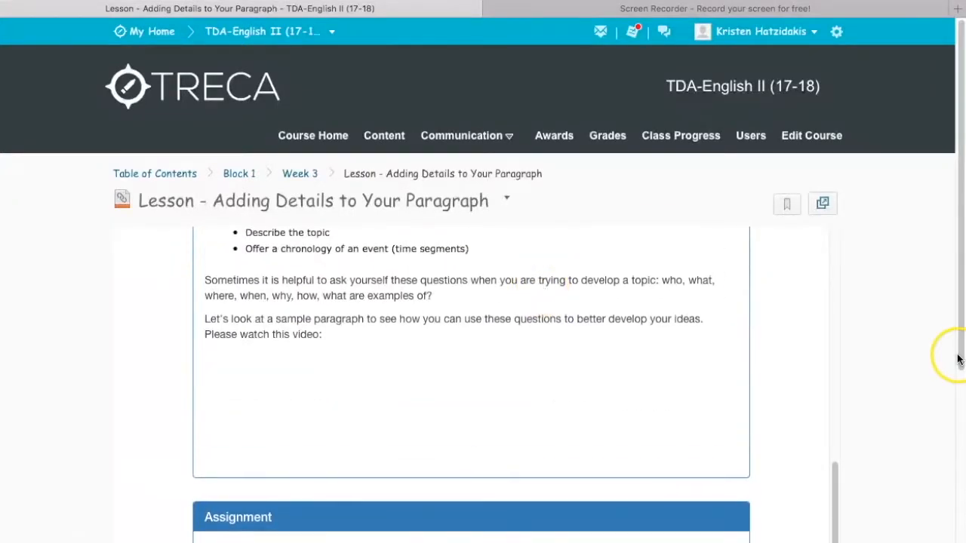
pyautogui.scroll(-5, 944, 448)
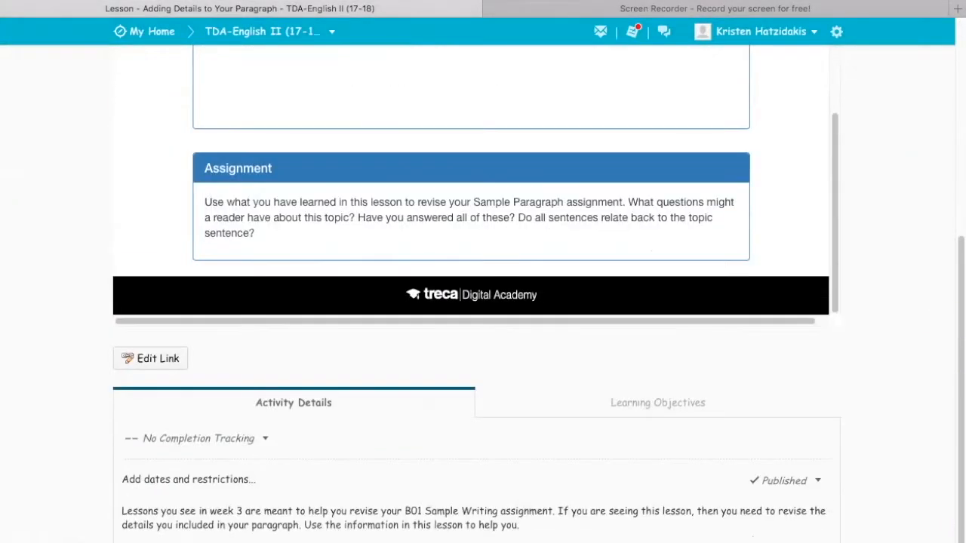
# Start a release condition for the Adding Details to Your Paragraph lesson, using the type Learning objective not yet achieved
pyautogui.click(148, 483)
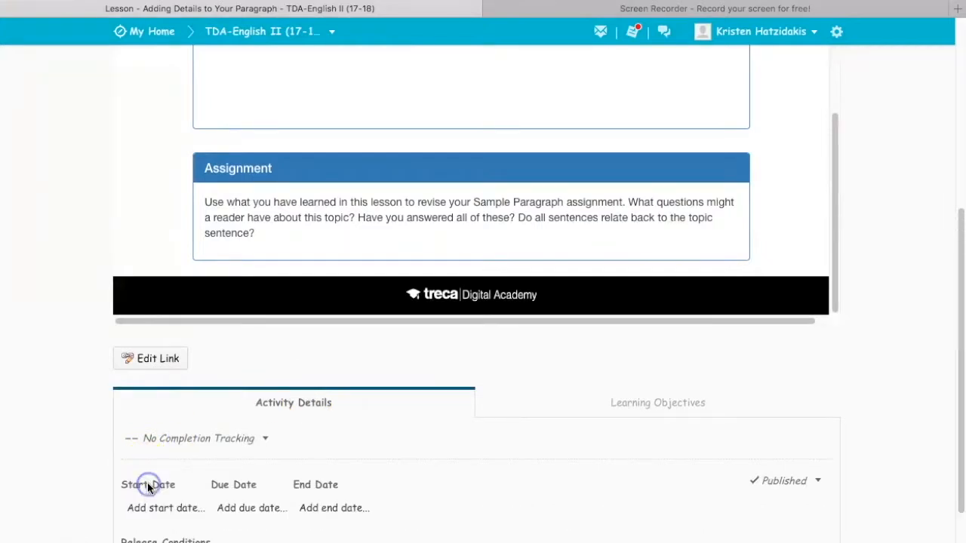
pyautogui.click(151, 541)
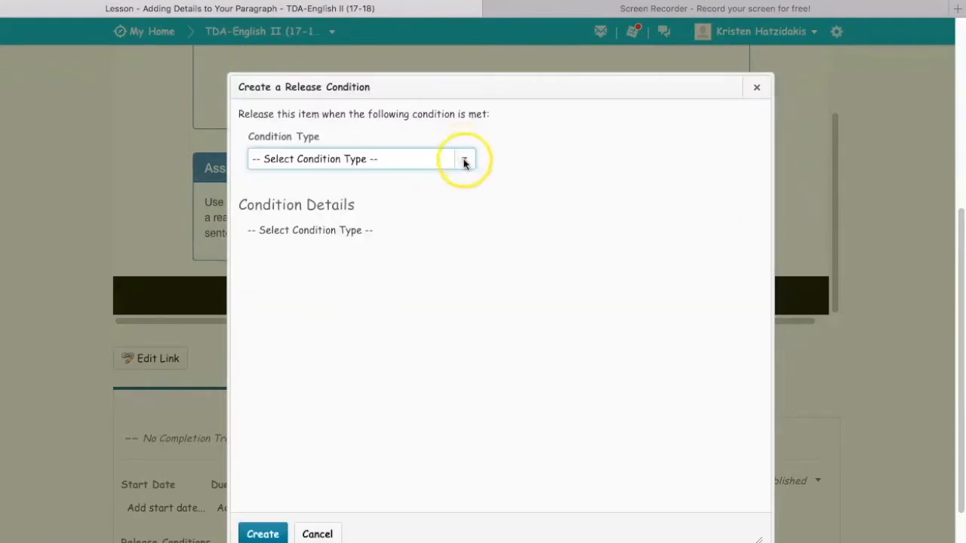
pyautogui.click(464, 161)
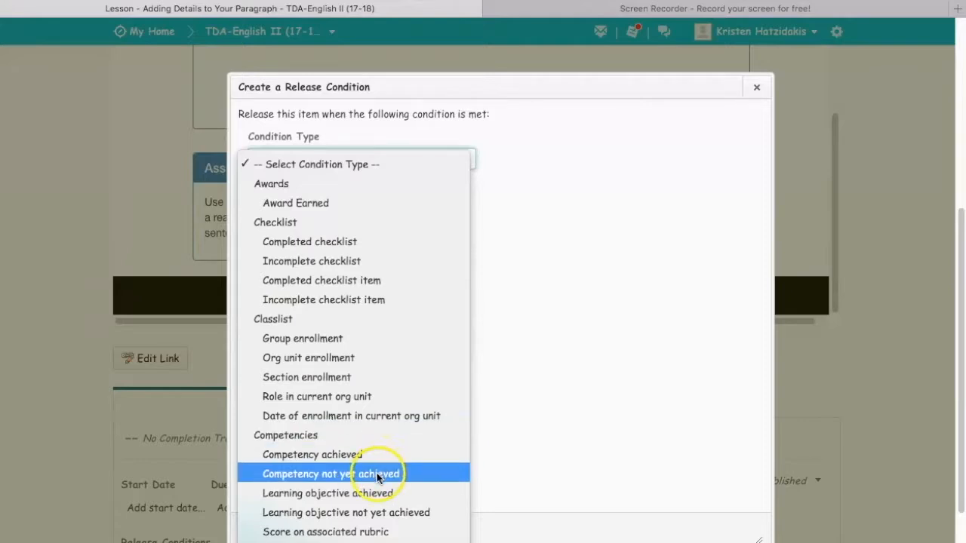
pyautogui.click(368, 512)
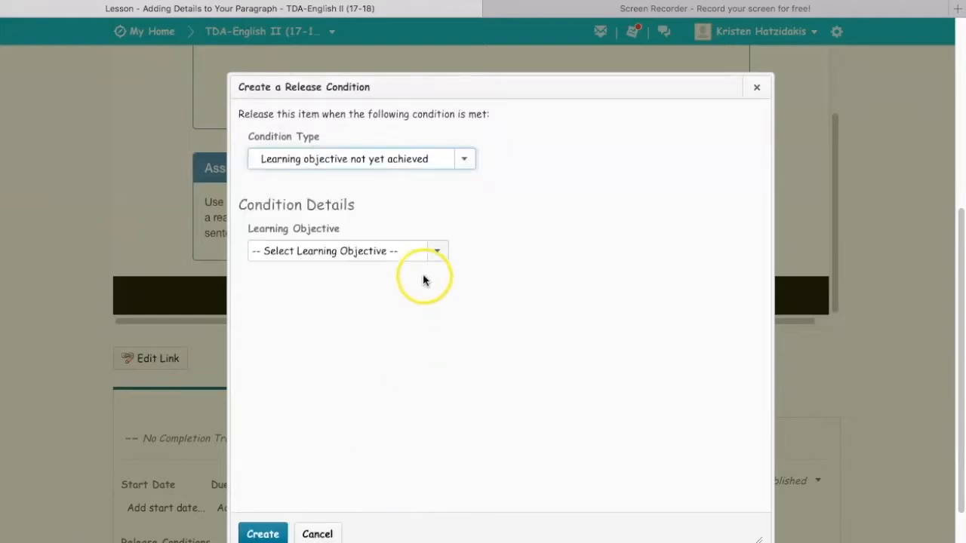
# Create the release condition with Details as its learning objective and save the lesson's updated restrictions
pyautogui.click(440, 247)
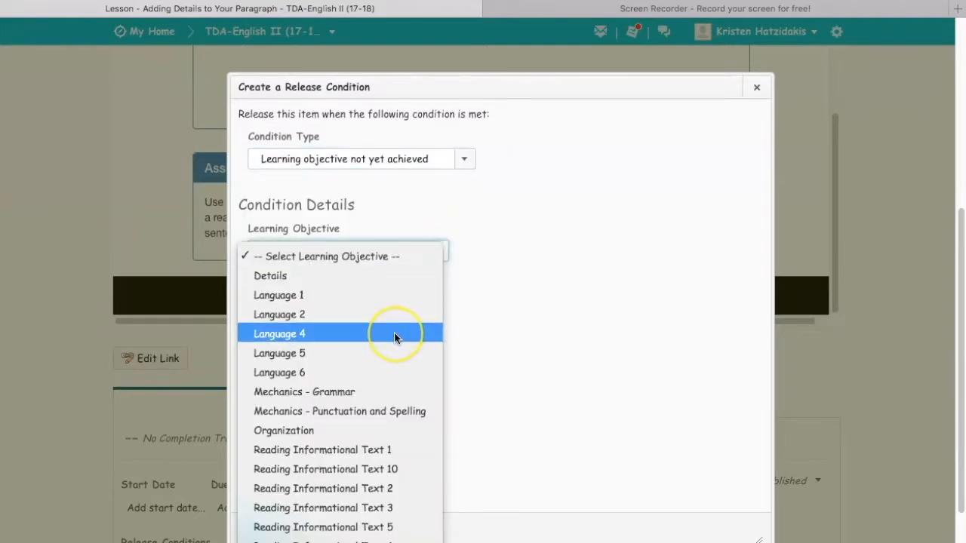
pyautogui.scroll(-2, 394, 337)
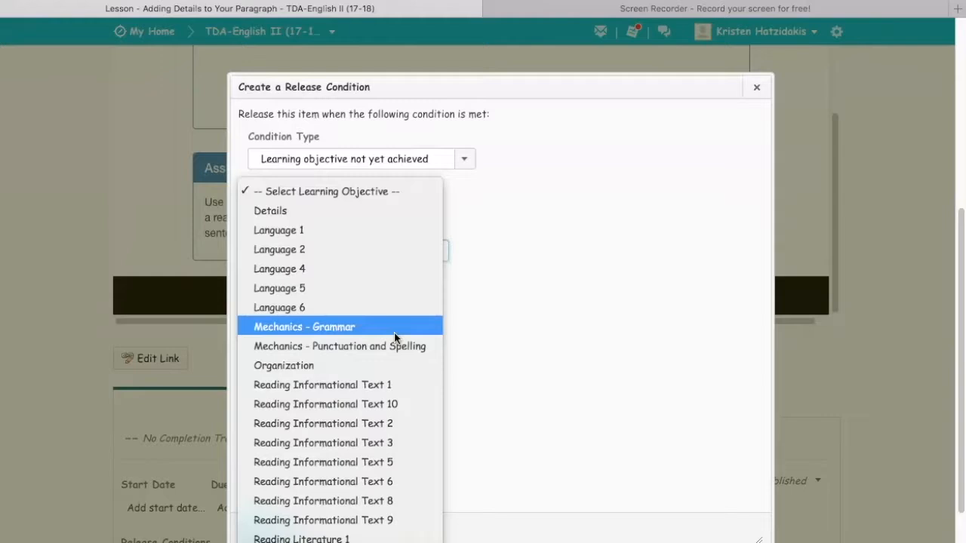
pyautogui.click(334, 214)
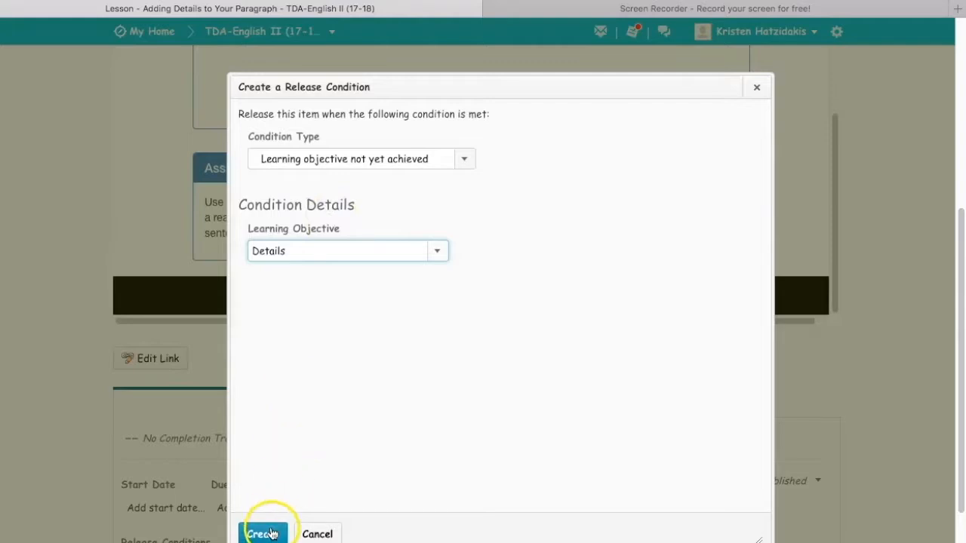
pyautogui.click(271, 534)
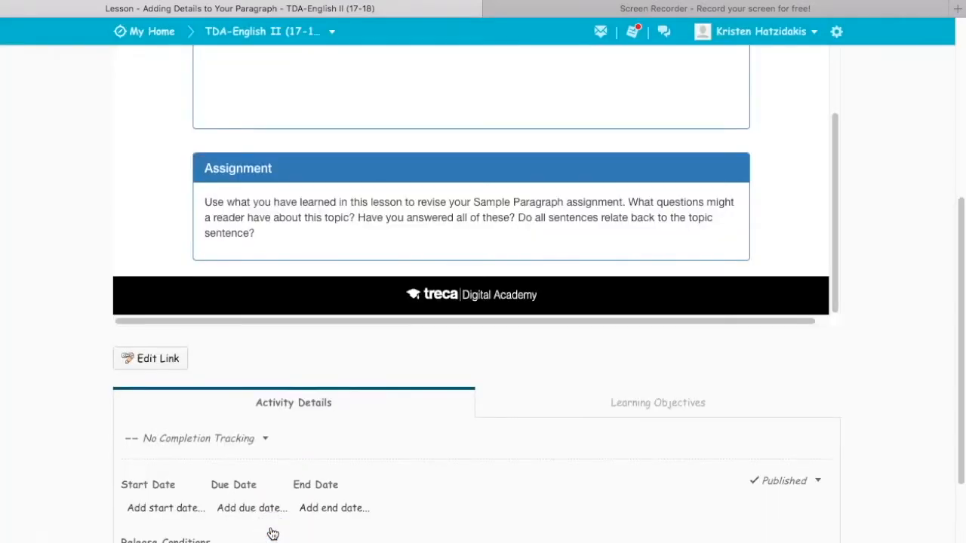
pyautogui.scroll(-3, 273, 534)
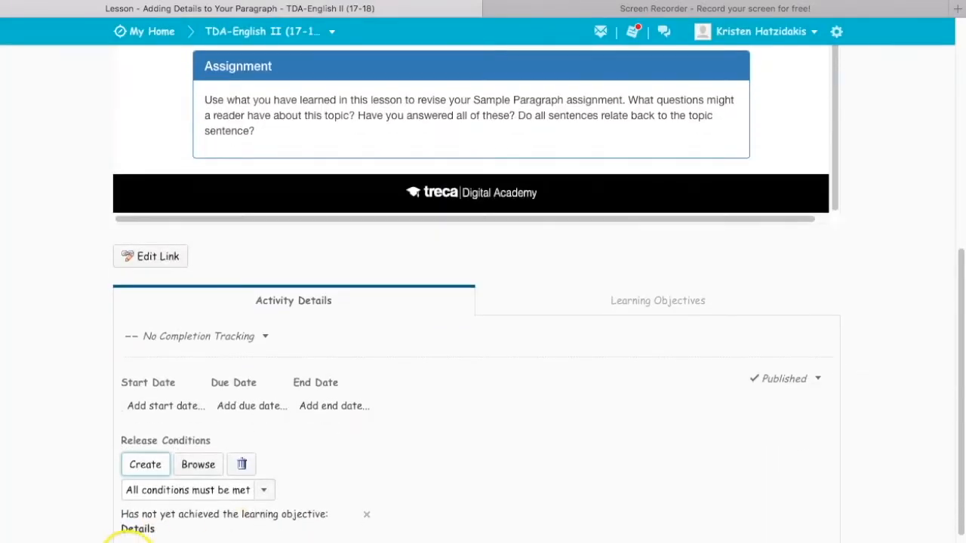
pyautogui.click(147, 542)
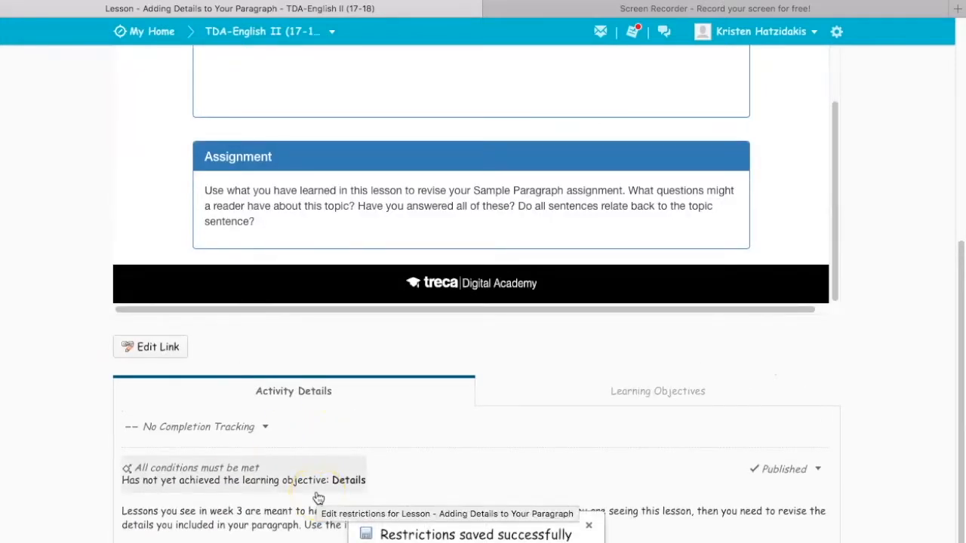
# Return to the Week 3 module and review the release conditions attached to each of its lessons
pyautogui.scroll(10, 929, 204)
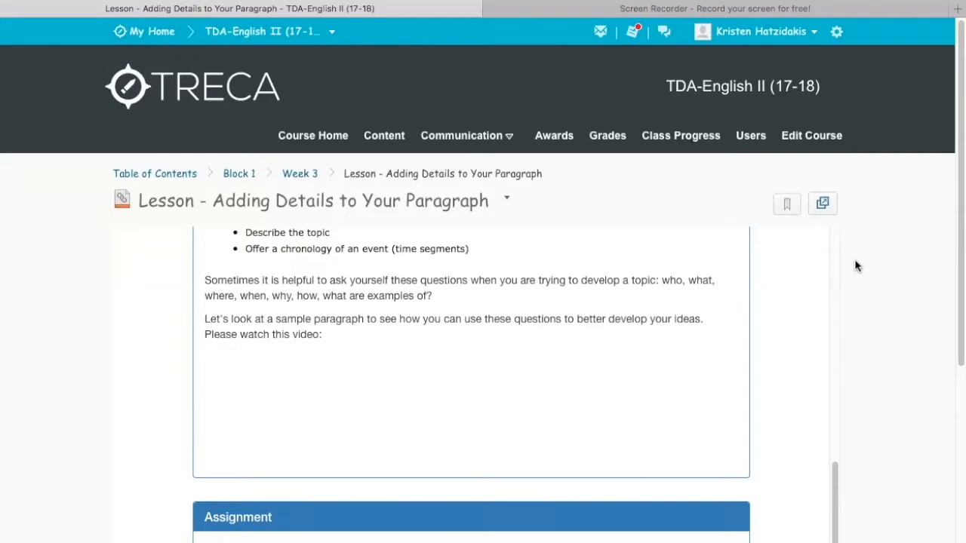
pyautogui.click(300, 176)
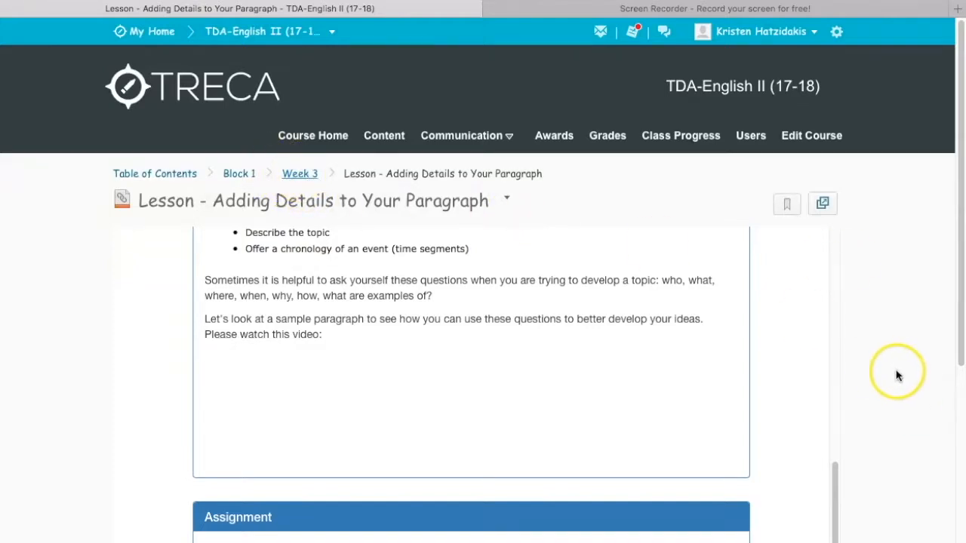
pyautogui.scroll(-2, 896, 369)
pyautogui.scroll(-5, 896, 371)
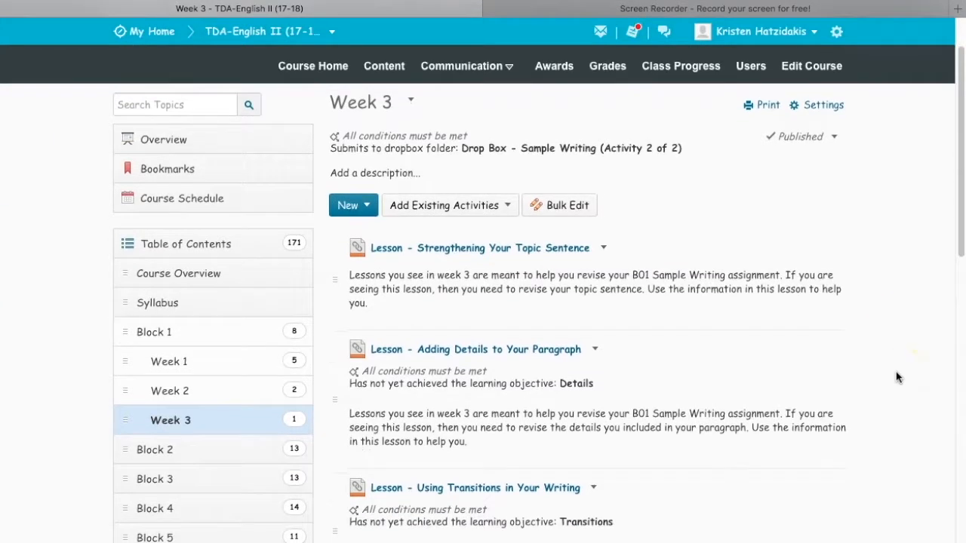
pyautogui.scroll(-3, 896, 400)
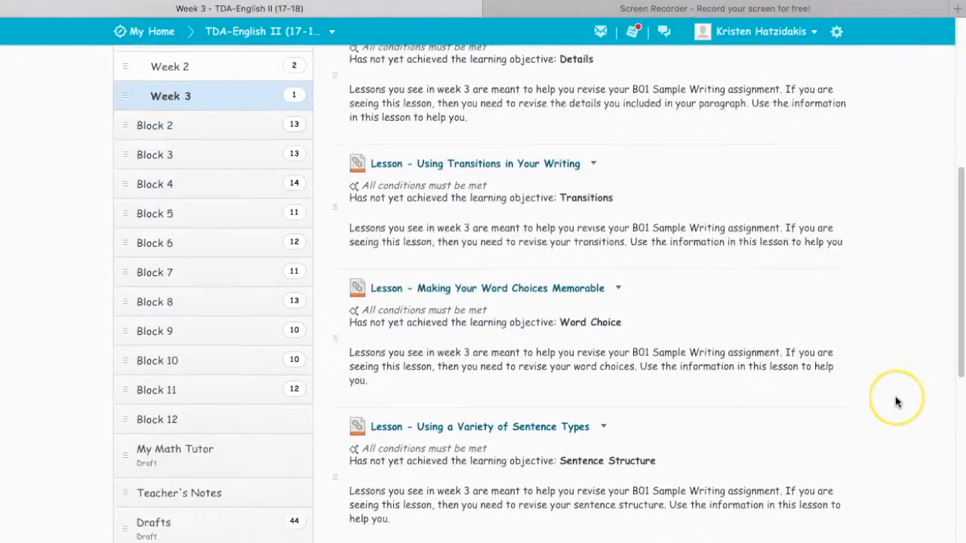
pyautogui.scroll(-2, 896, 402)
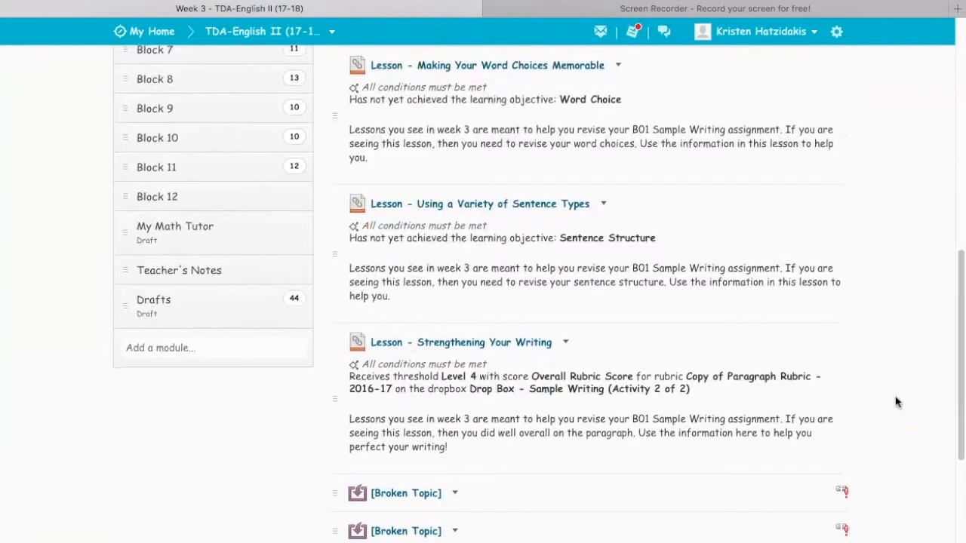
pyautogui.scroll(5, 895, 393)
pyautogui.scroll(4, 895, 388)
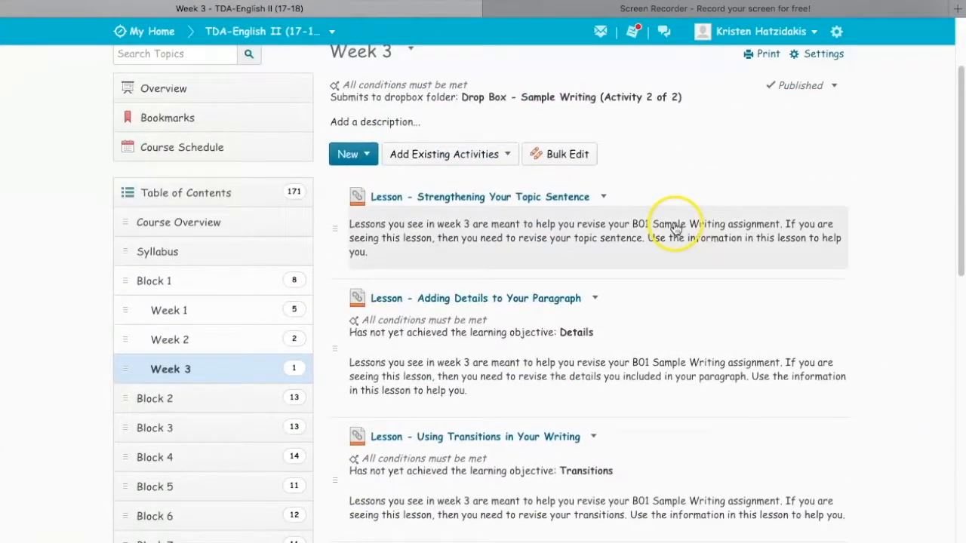
pyautogui.scroll(-1, 880, 291)
pyautogui.scroll(-4, 880, 290)
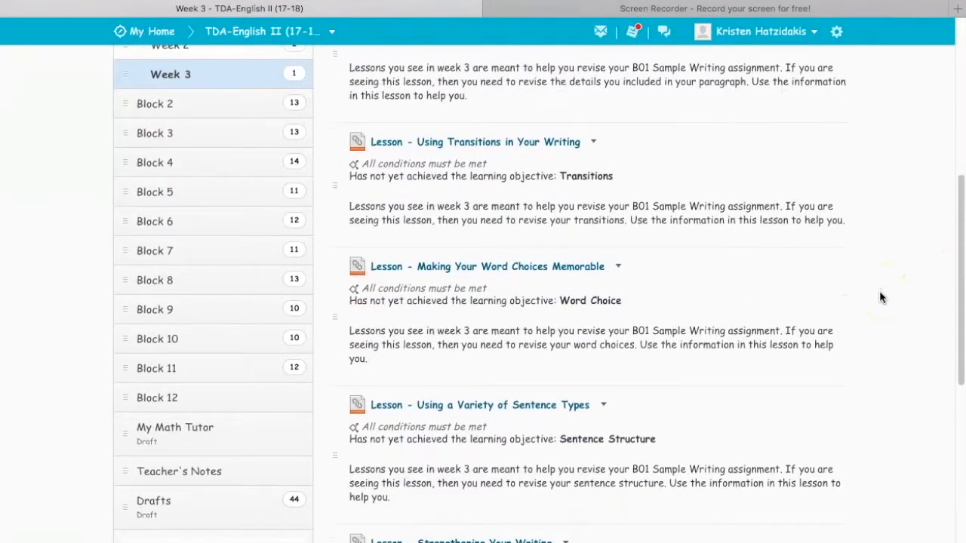
pyautogui.scroll(-2, 879, 291)
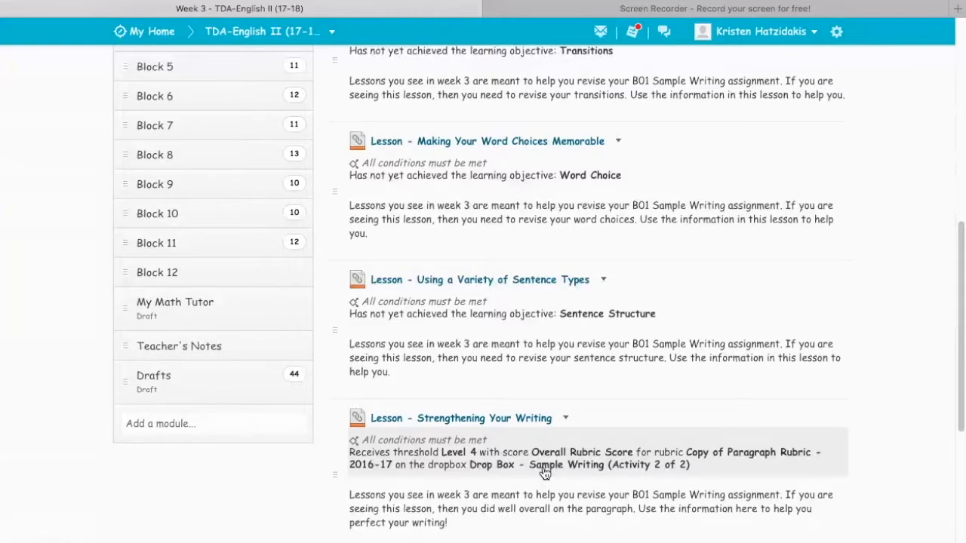
pyautogui.scroll(4, 544, 473)
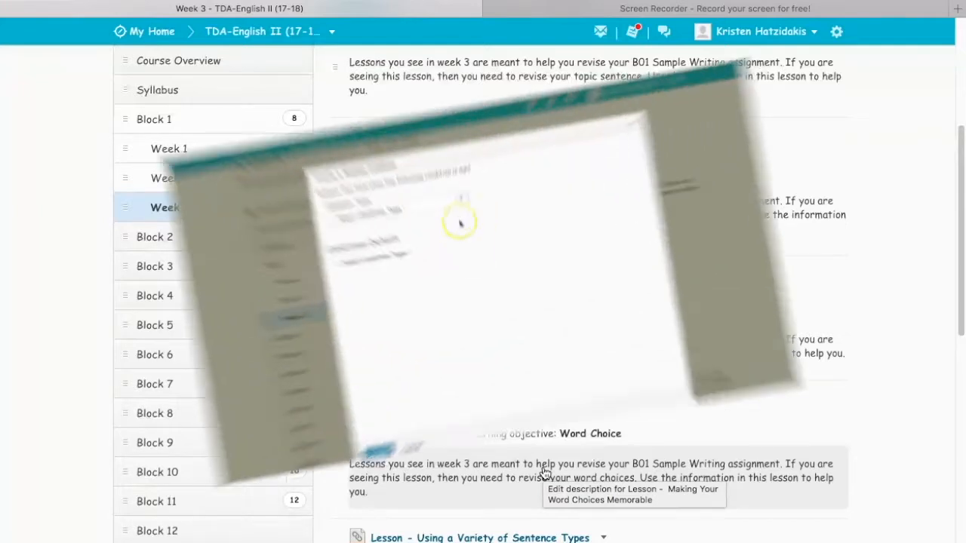
# Set up a Score on associated rubric release condition for the Details objective with Copy of Paragraph Rubric - 2016-17
pyautogui.click(469, 149)
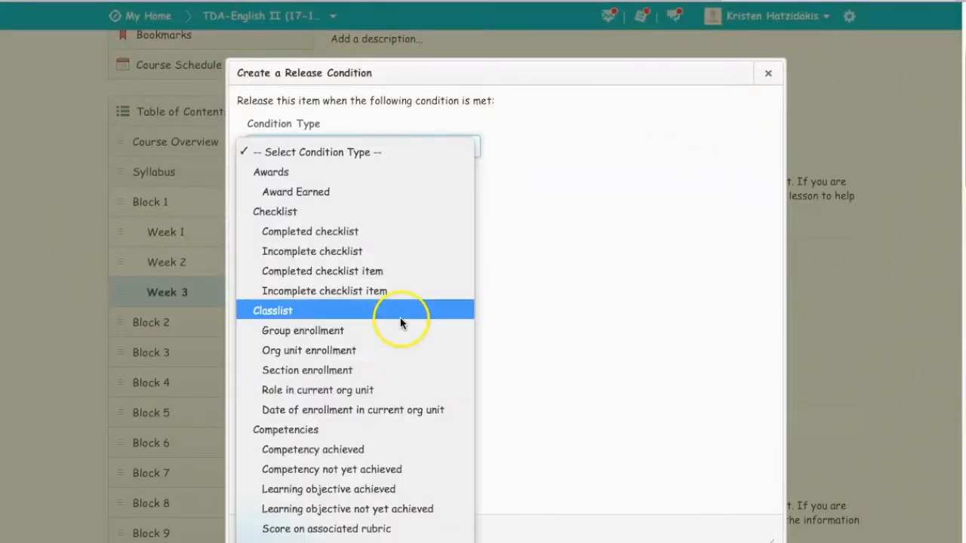
pyautogui.click(384, 529)
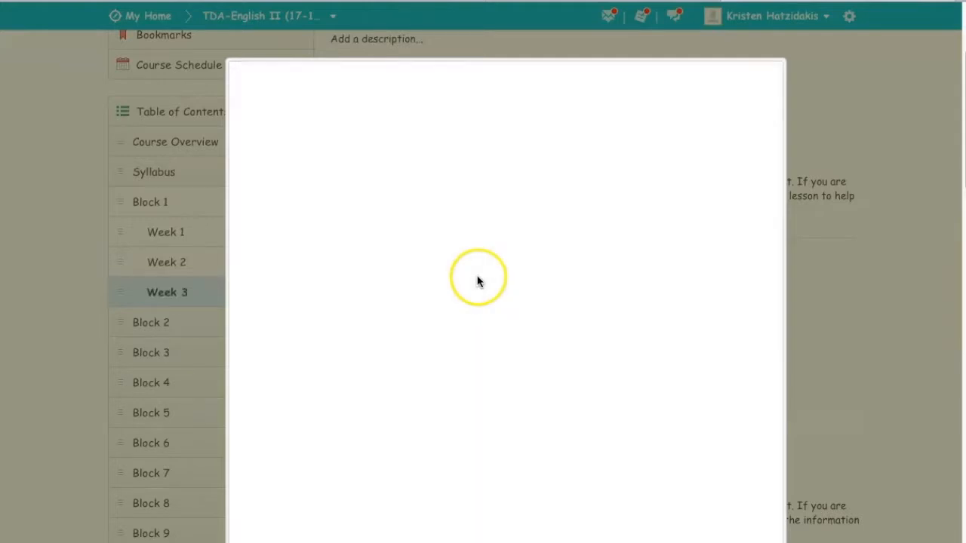
pyautogui.click(440, 242)
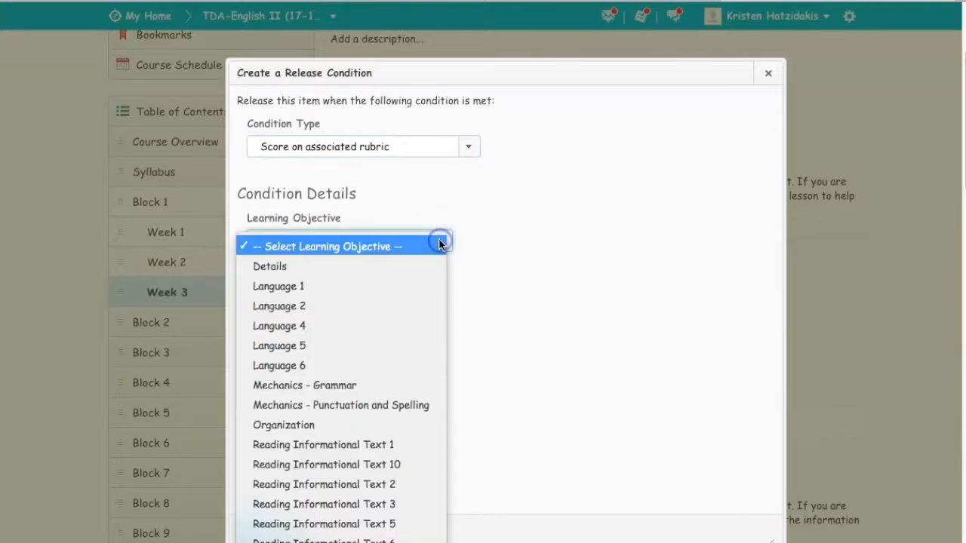
pyautogui.click(415, 269)
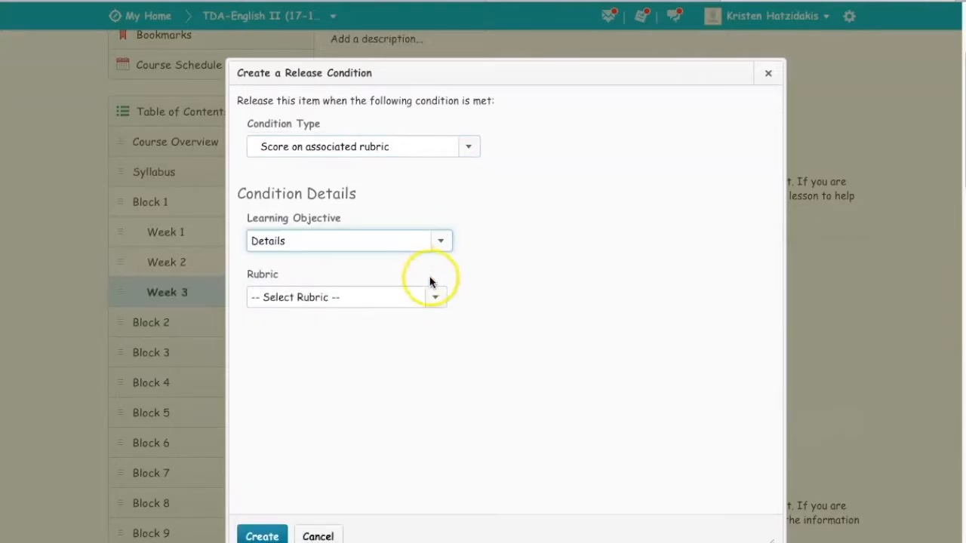
pyautogui.click(434, 298)
pyautogui.click(412, 323)
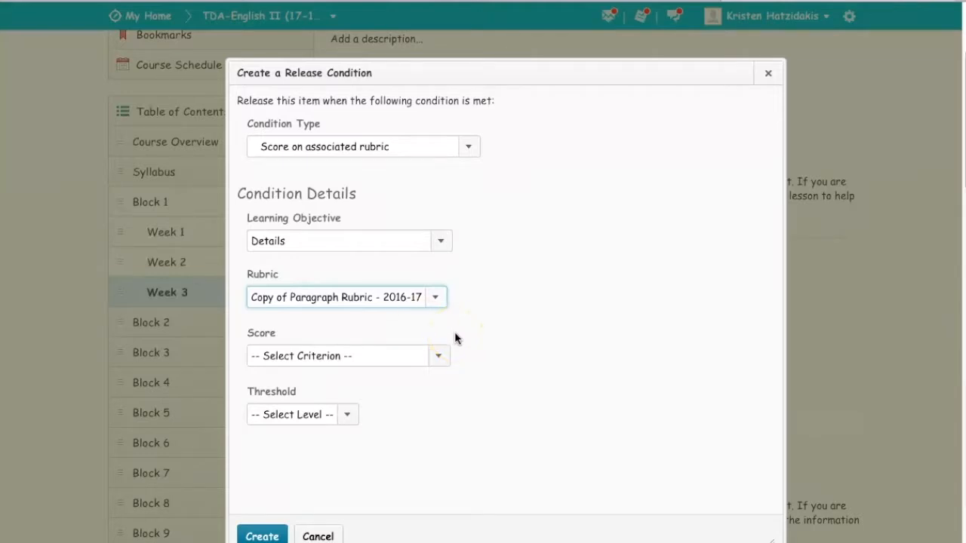
# Choose Paragraph Details as the condition's score criterion, check the available threshold levels, and cancel the release condition
pyautogui.click(438, 356)
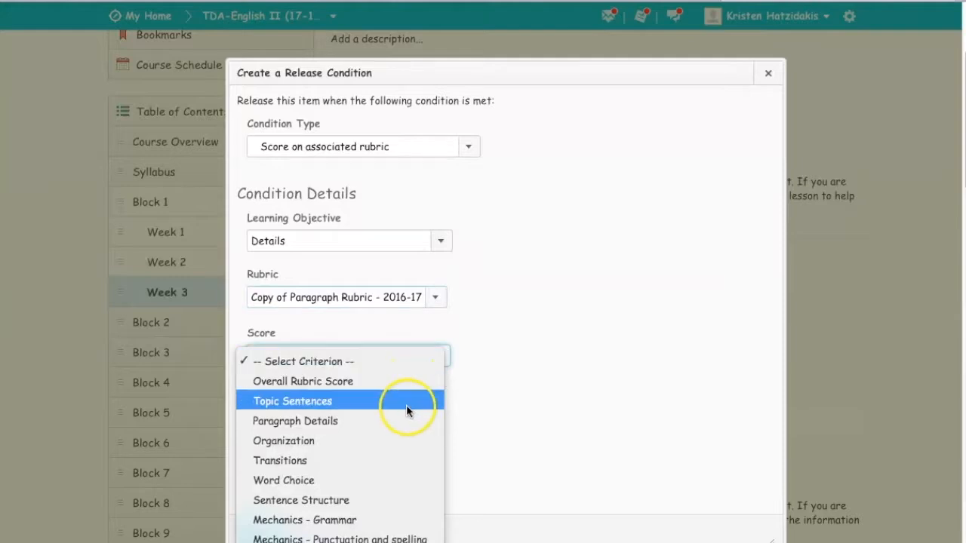
pyautogui.click(394, 421)
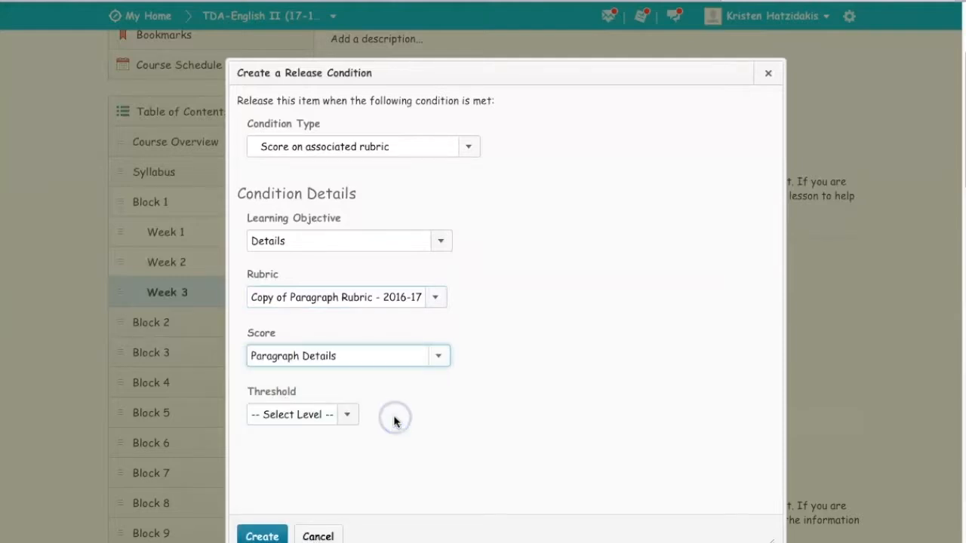
pyautogui.click(341, 410)
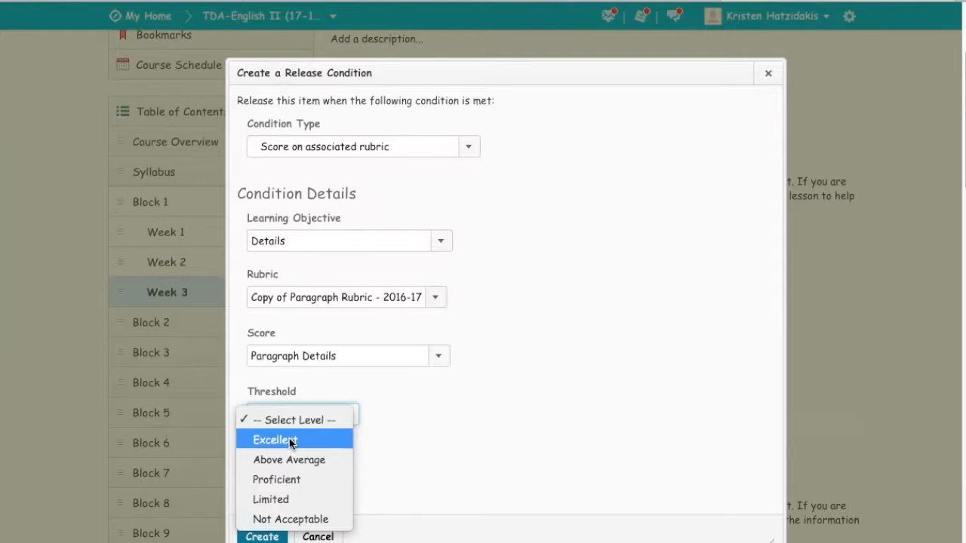
pyautogui.click(318, 536)
pyautogui.click(315, 537)
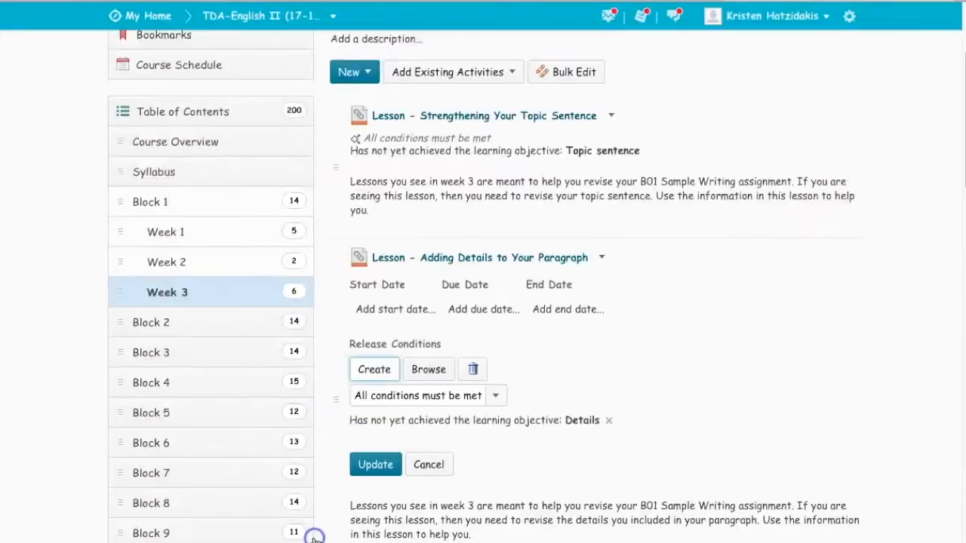
# Set up another release condition for the Details objective as Learning objective not yet achieved, and cancel it
pyautogui.click(372, 369)
pyautogui.click(469, 148)
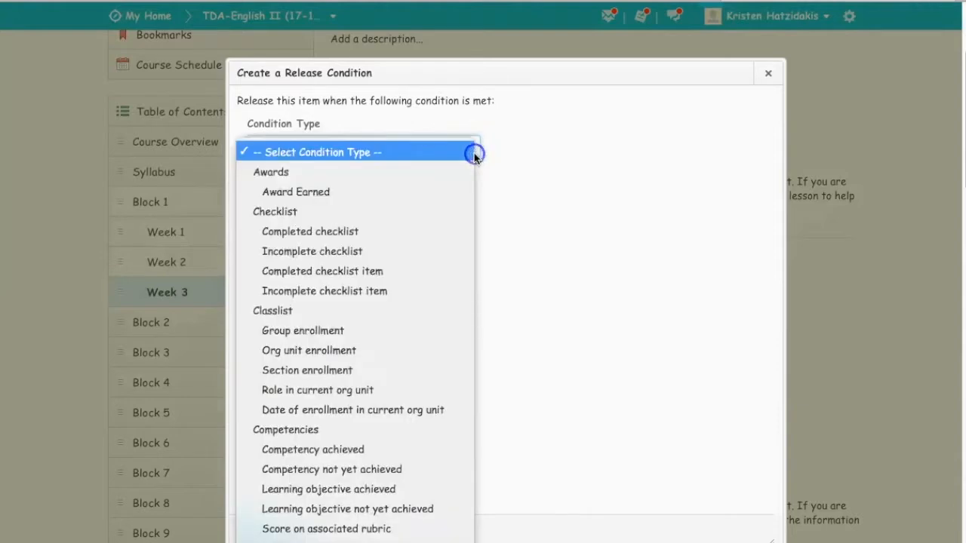
pyautogui.click(412, 507)
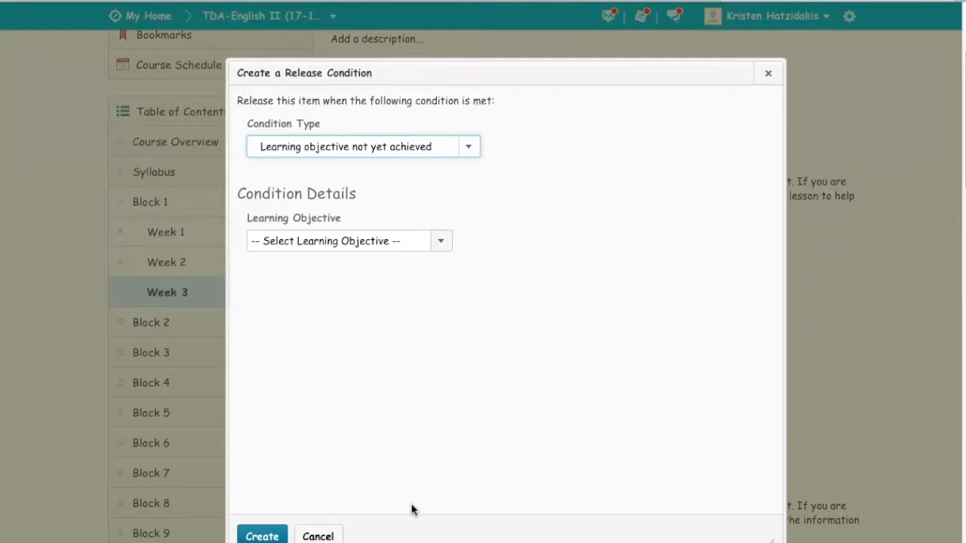
pyautogui.click(442, 242)
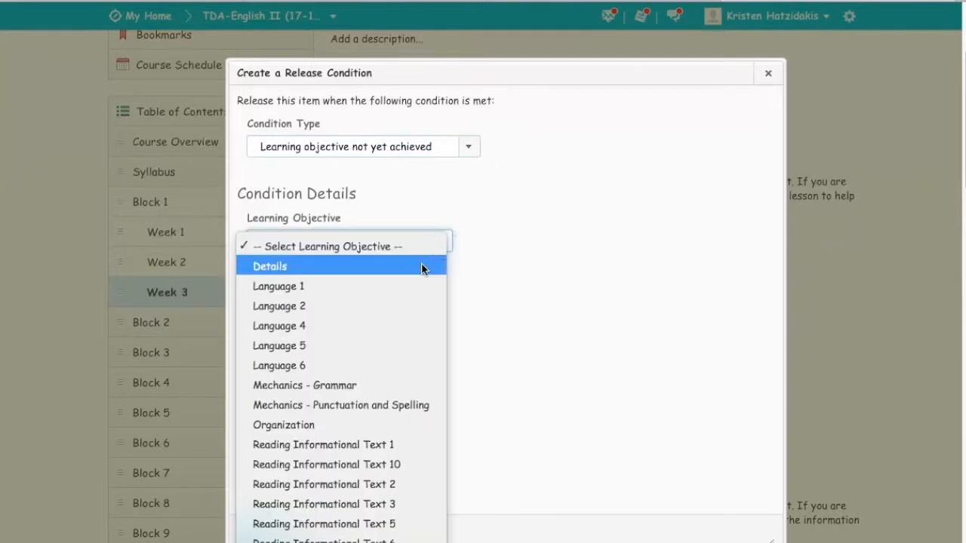
pyautogui.click(421, 267)
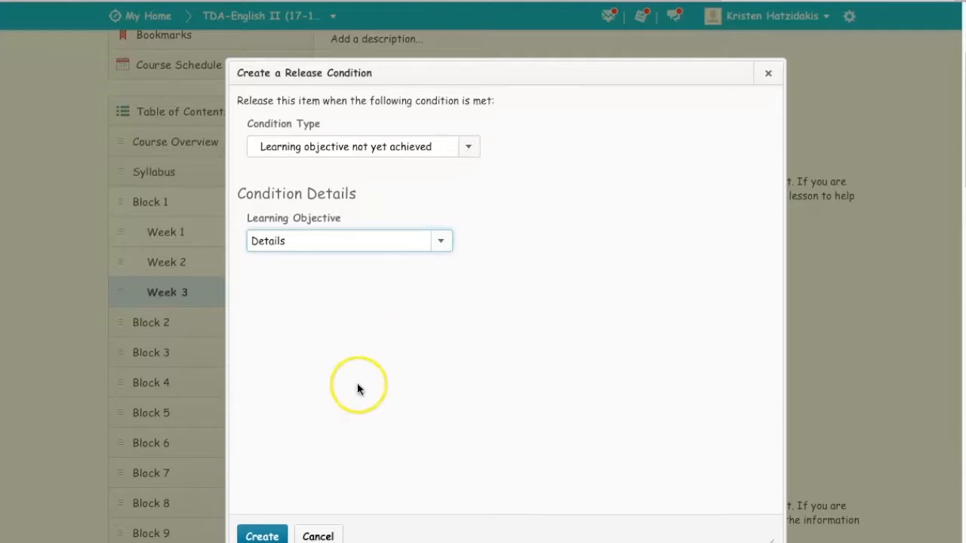
pyautogui.click(317, 538)
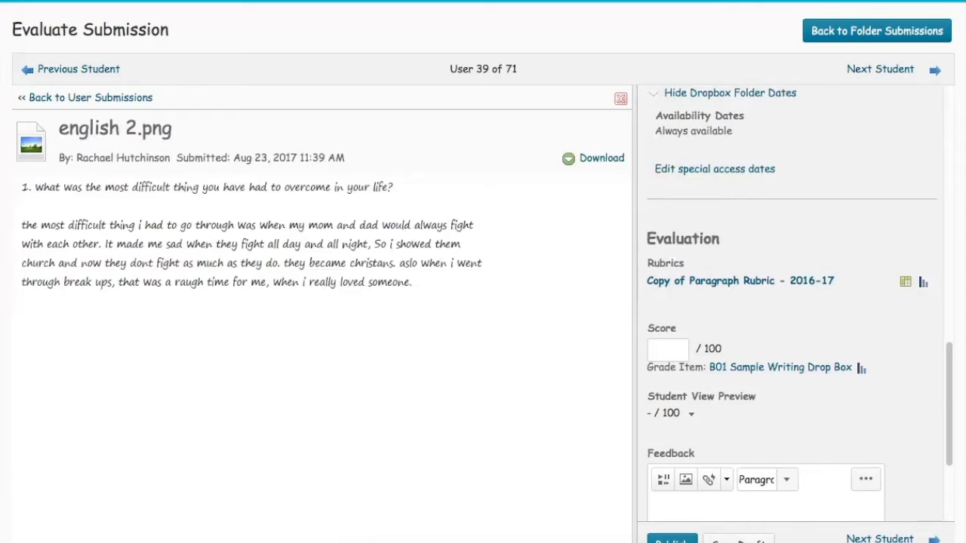
# Open Copy of Paragraph Rubric - 2016-17 for the english 2.png submission and rate Topic Sentences Excellent and Paragraph Details Limited
pyautogui.click(716, 282)
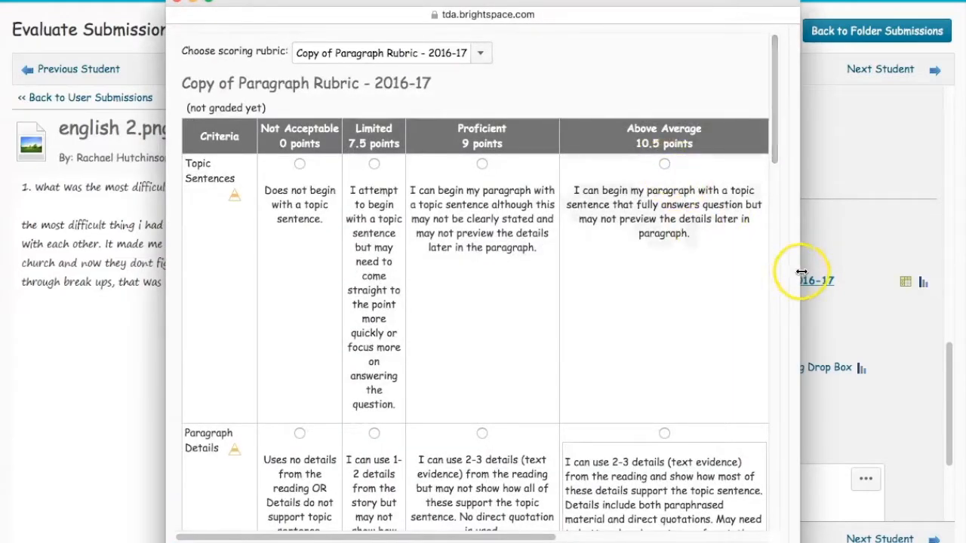
pyautogui.moveTo(801, 272); pyautogui.dragTo(945, 314)
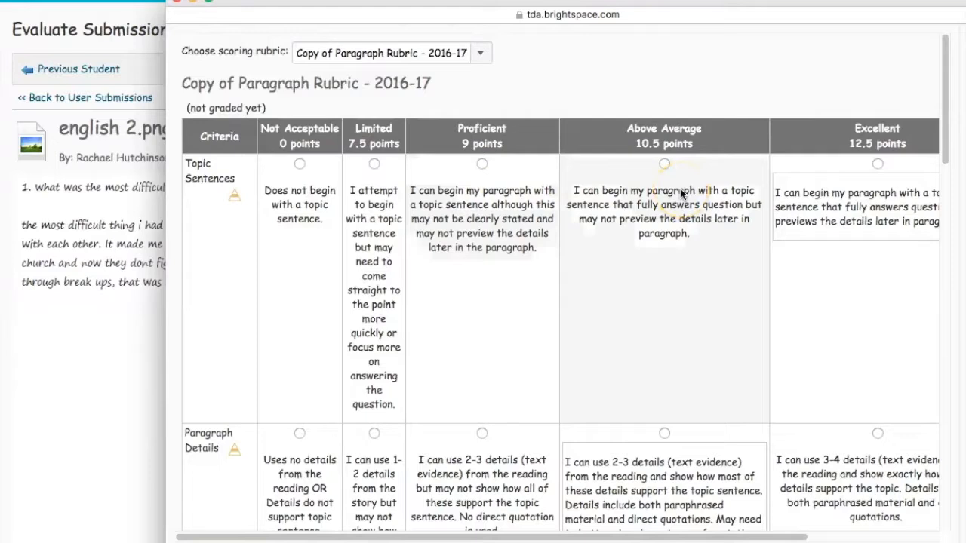
pyautogui.click(877, 165)
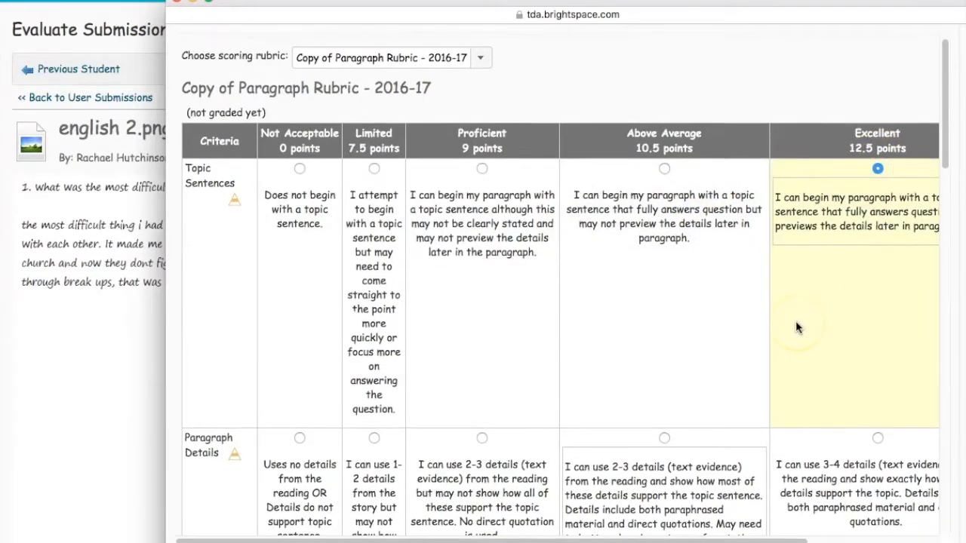
pyautogui.moveTo(948, 136); pyautogui.dragTo(935, 218)
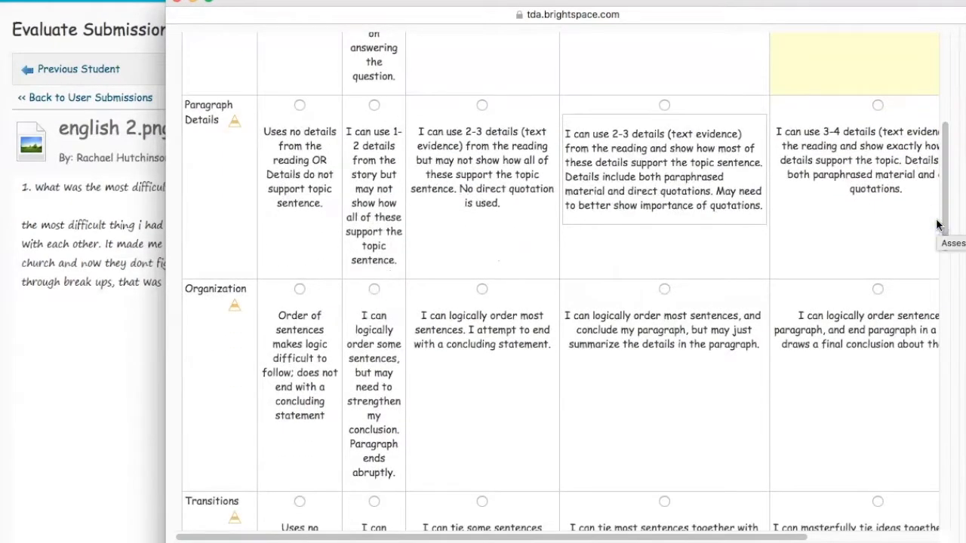
pyautogui.click(375, 105)
# Rate Organization and Transitions as Above Average and Word Choice as Proficient in the paragraph rubric
pyautogui.click(634, 355)
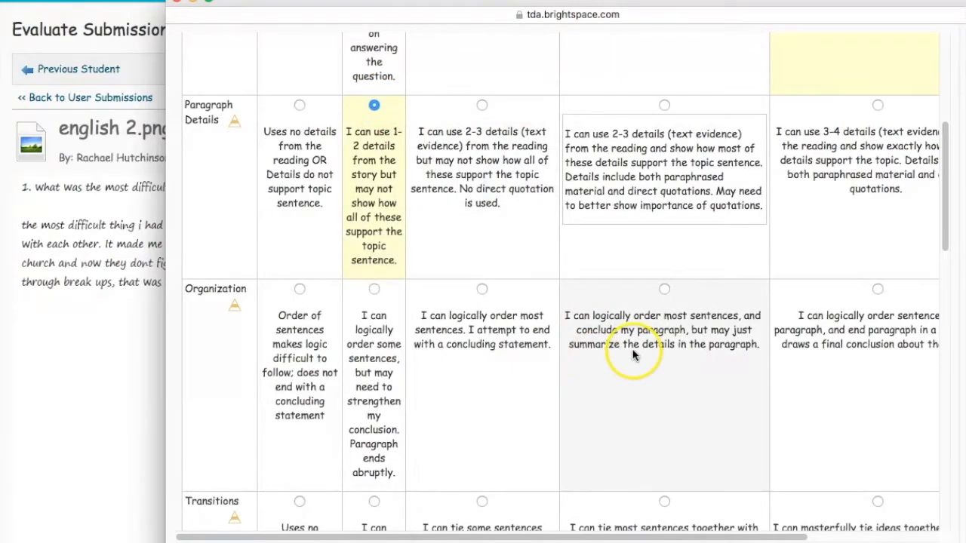
pyautogui.click(664, 290)
pyautogui.moveTo(948, 245); pyautogui.dragTo(938, 304)
pyautogui.click(681, 229)
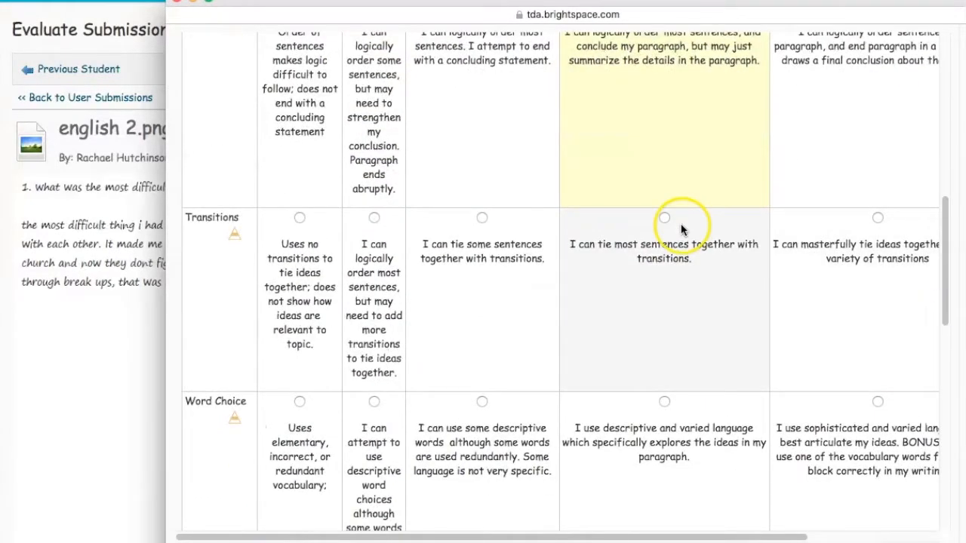
pyautogui.click(664, 219)
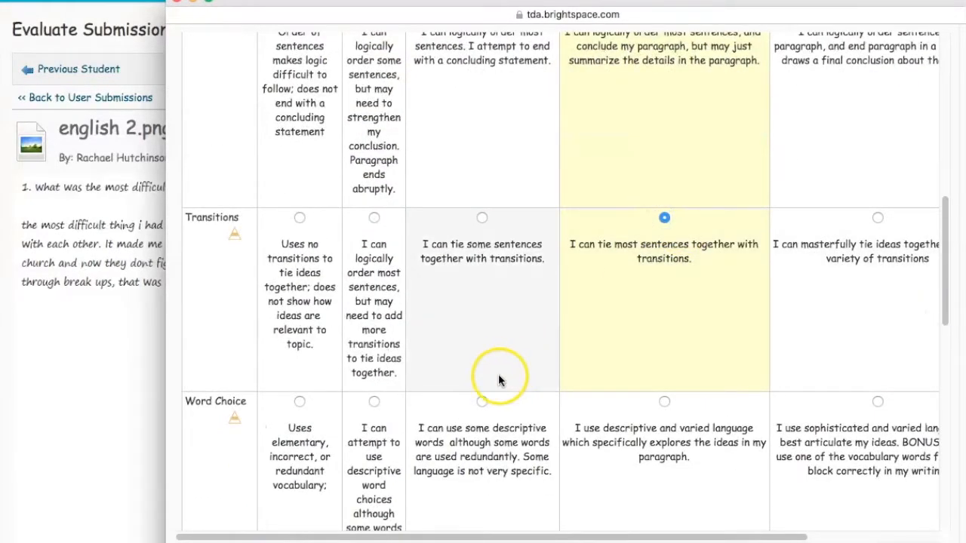
pyautogui.click(481, 400)
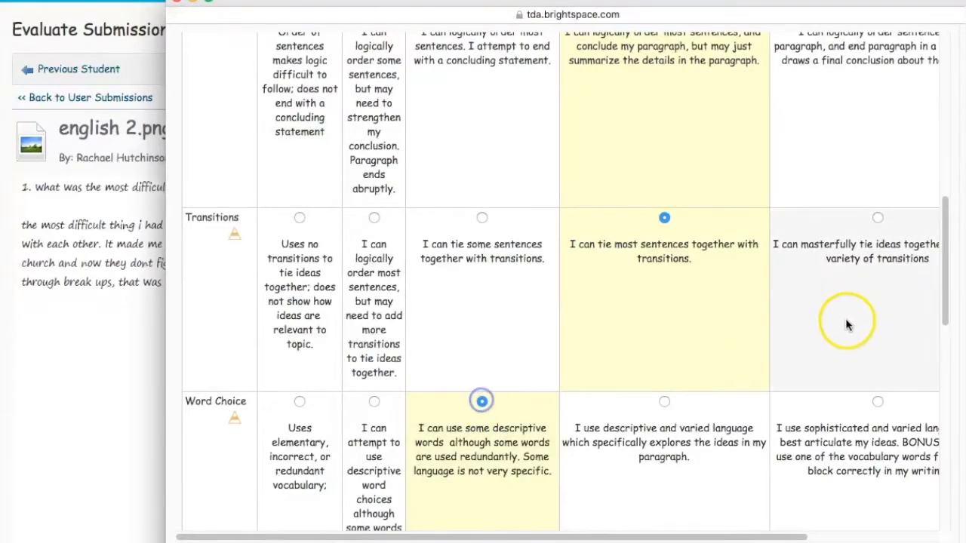
# Rate Sentence Structure Limited and both Mechanics criteria, Grammar and Punctuation and spelling, Above Average, and publish the rubric-based evaluation
pyautogui.moveTo(938, 274); pyautogui.dragTo(938, 369)
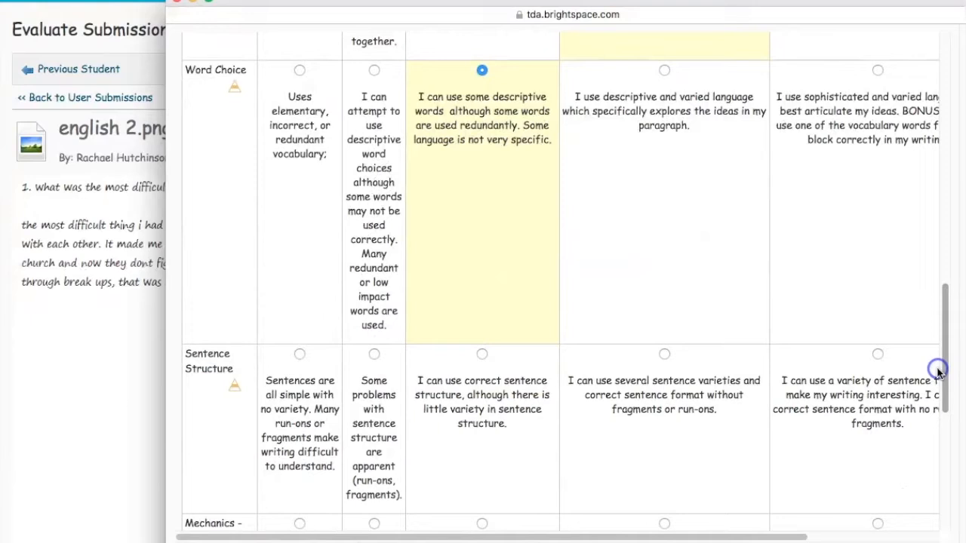
pyautogui.click(374, 354)
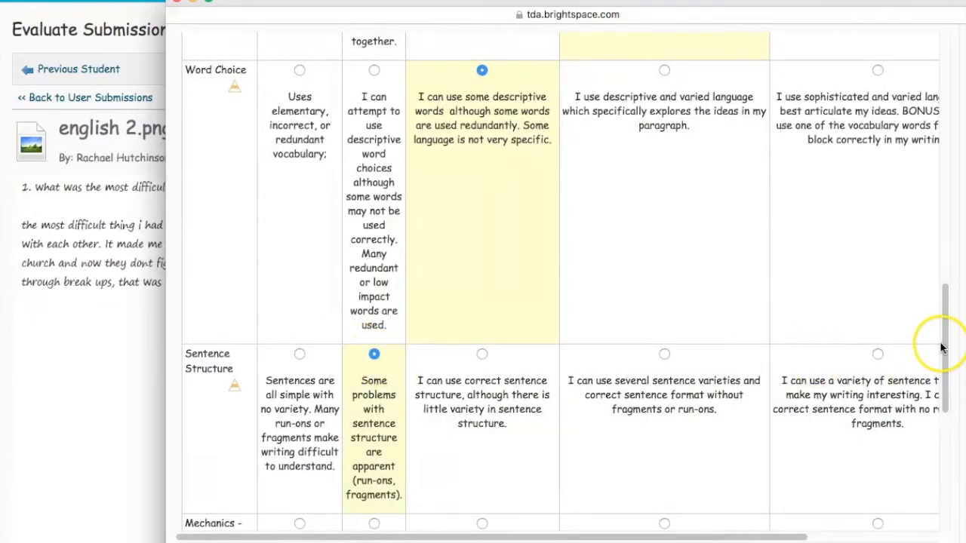
pyautogui.moveTo(941, 341); pyautogui.dragTo(940, 422)
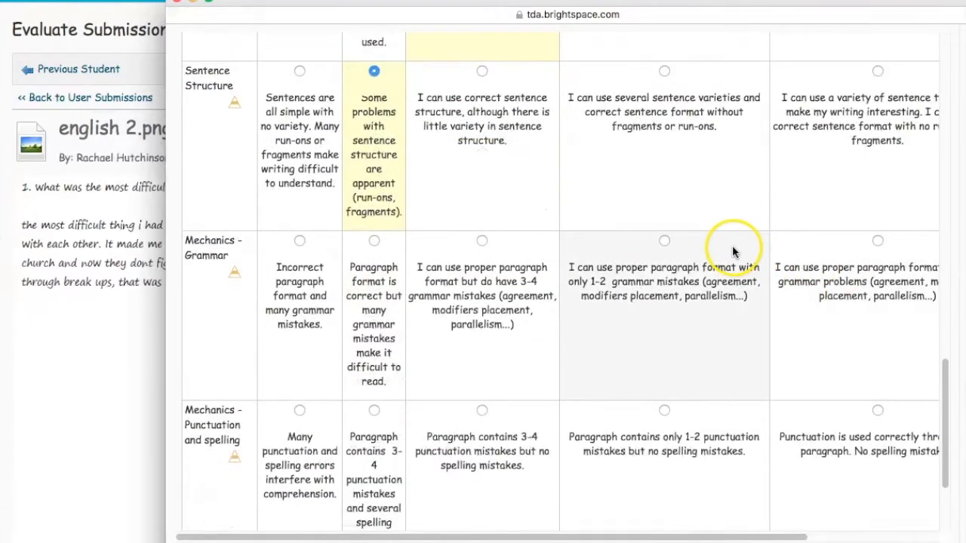
pyautogui.click(664, 241)
pyautogui.click(664, 412)
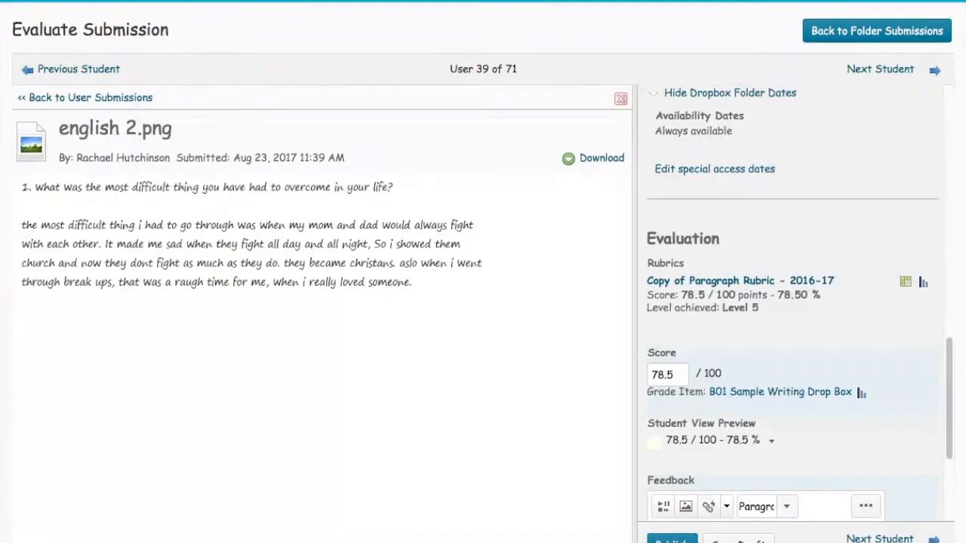
pyautogui.click(670, 538)
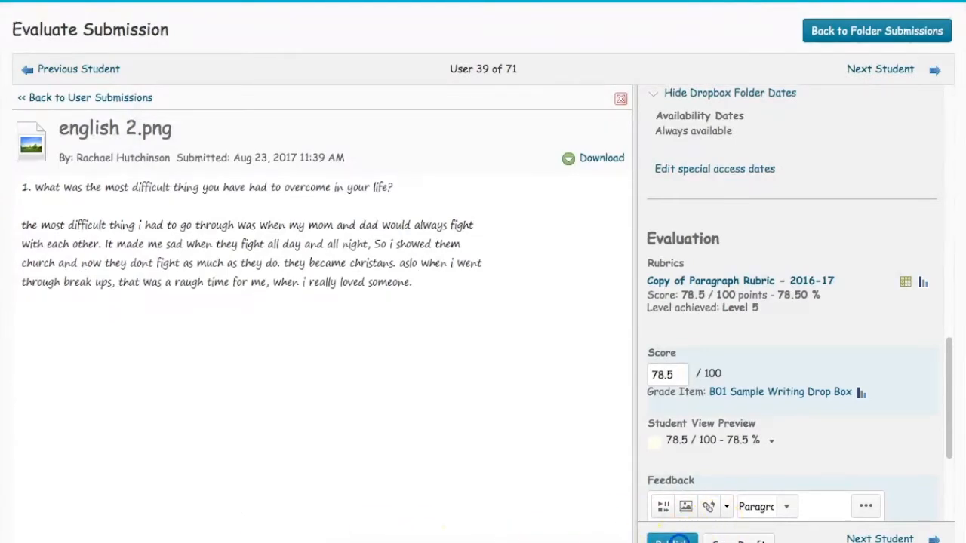